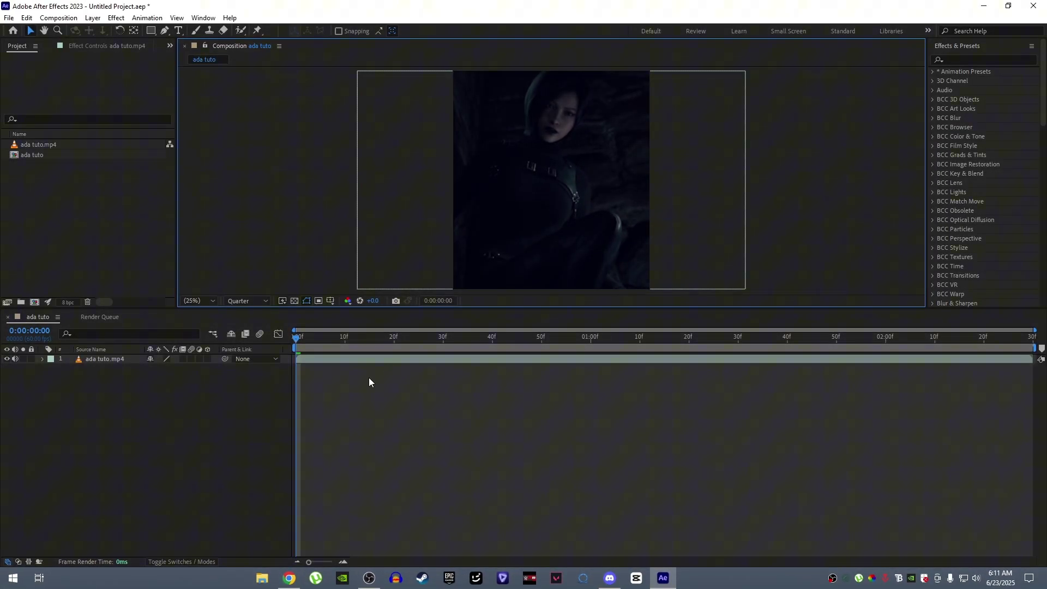
Step: Start a Stabilize Motion position track on the ada tuto.mp4 layer
click(361, 361)
scroll(967, 140, down, 5)
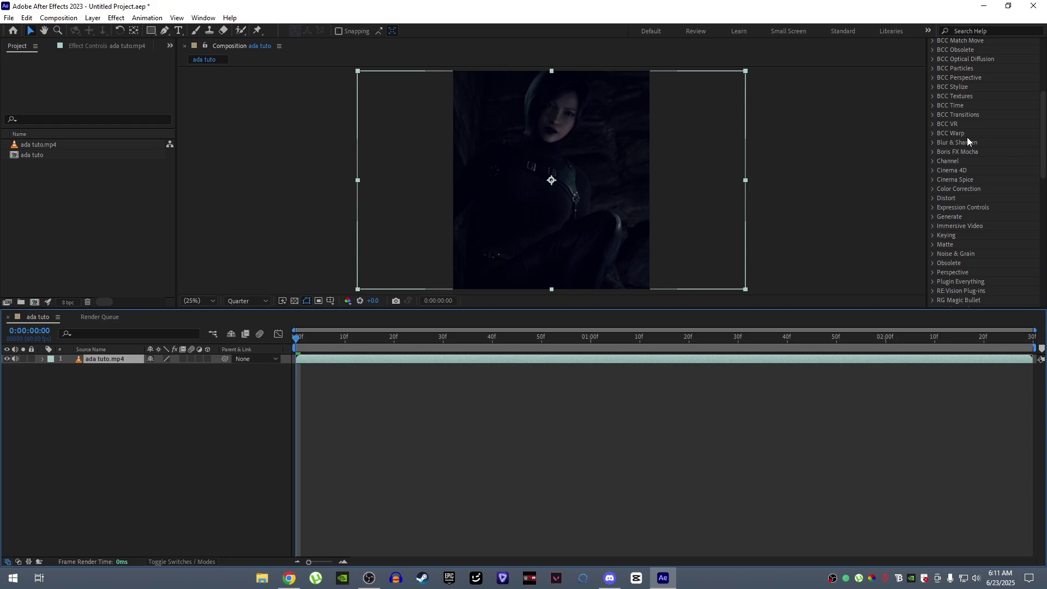
scroll(967, 138, down, 8)
click(979, 122)
click(1004, 126)
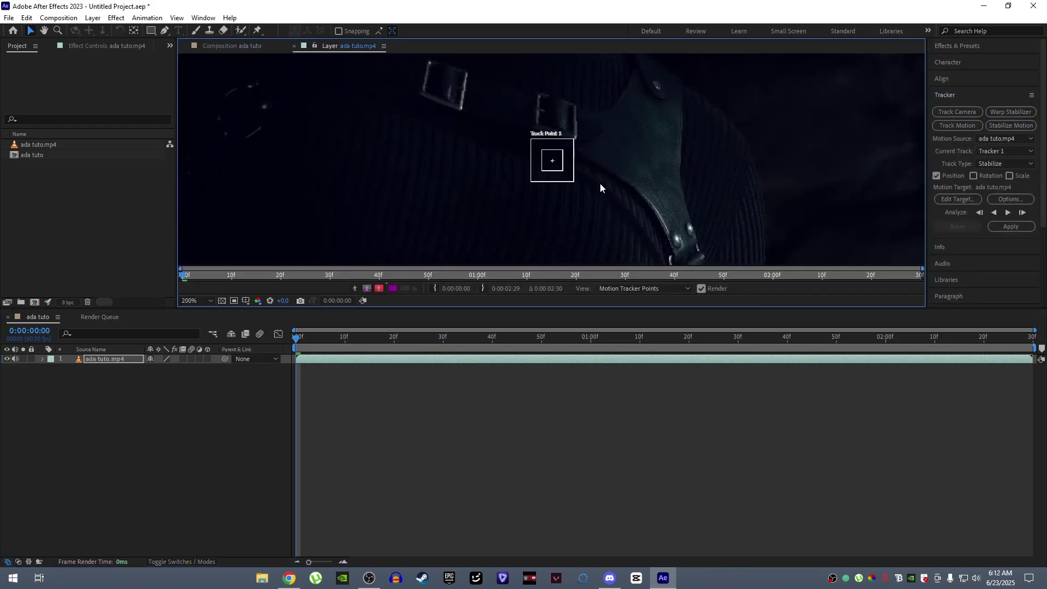
Step: Place Track Point 1 with an enlarged search region on the character's nose and analyze the clip forward to its end
drag(568, 174, 627, 177)
scroll(622, 152, up, 1)
click(1009, 213)
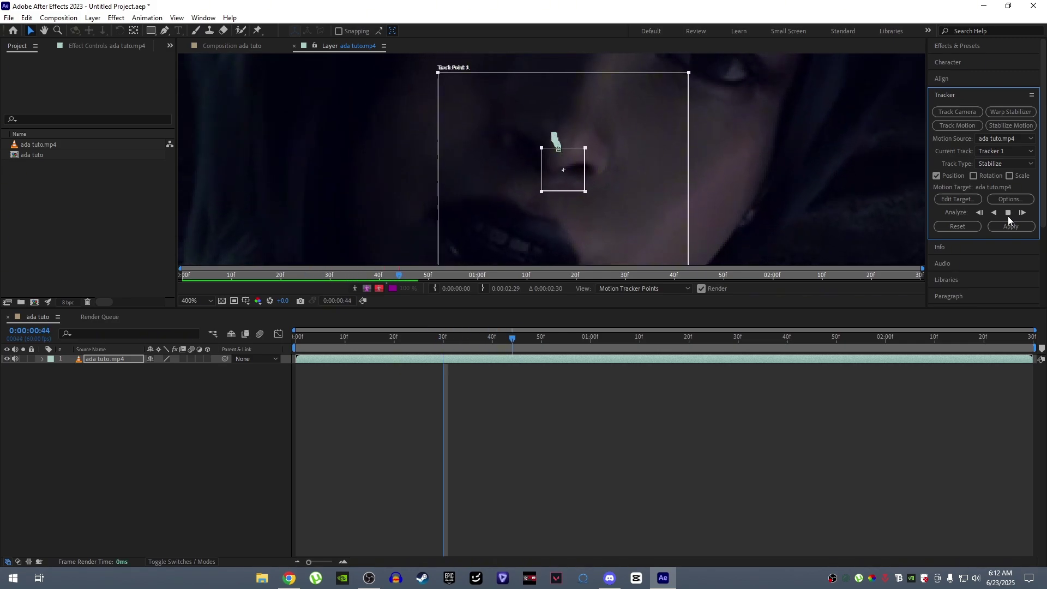
click(1008, 216)
click(1008, 216)
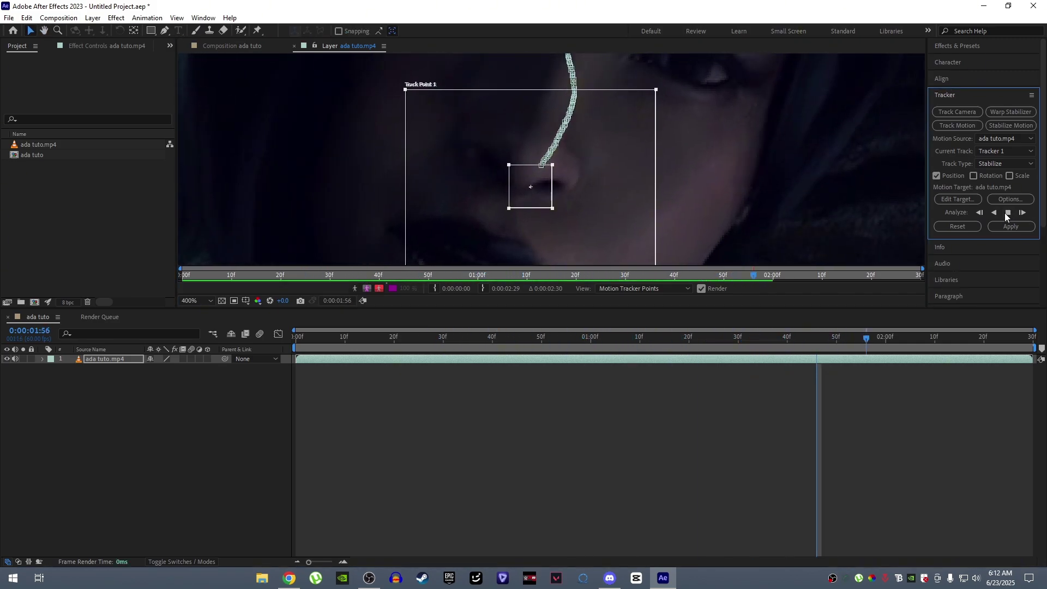
Step: Apply the stabilization in X and Y and reduce the composition's preview resolution to Quarter
click(1018, 231)
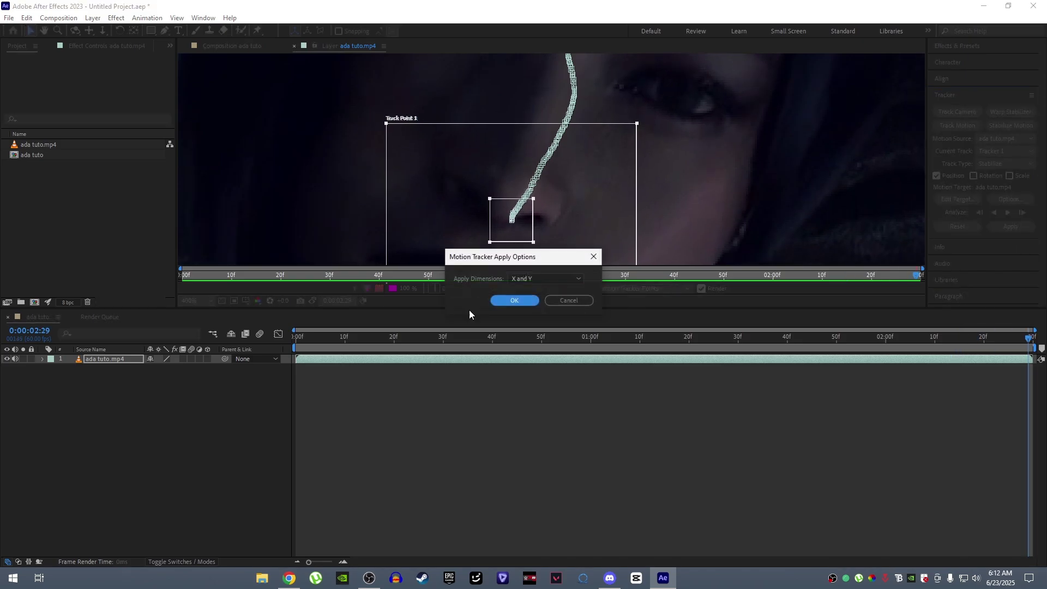
click(505, 300)
click(259, 300)
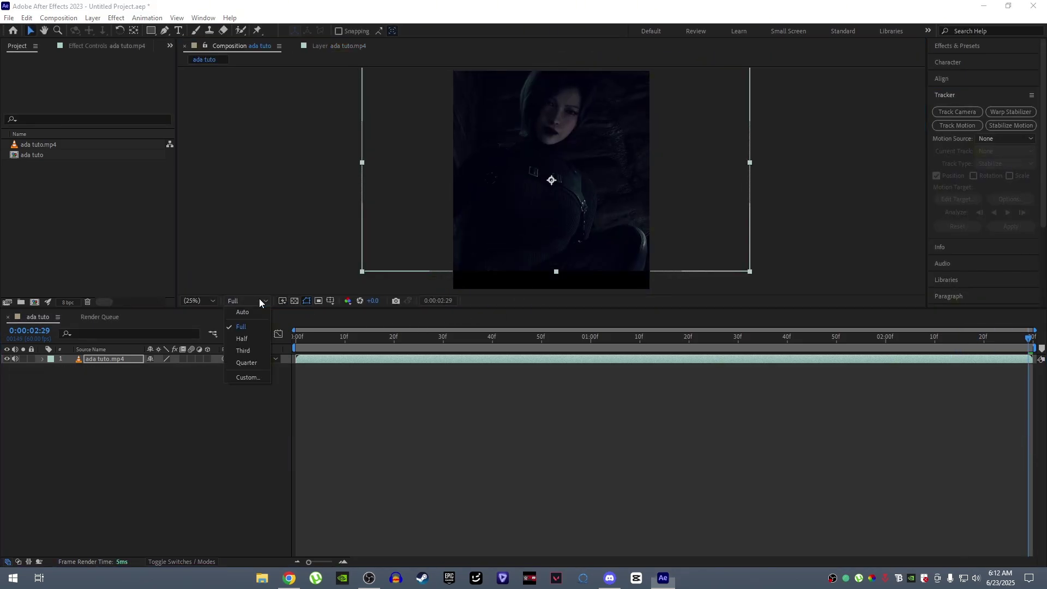
click(248, 363)
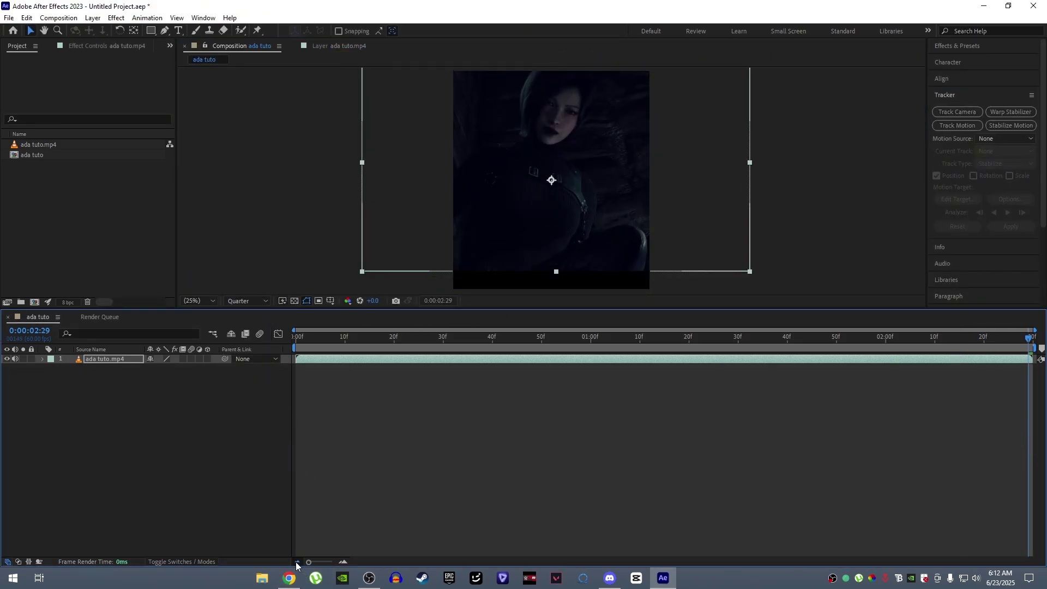
click(341, 396)
key(space)
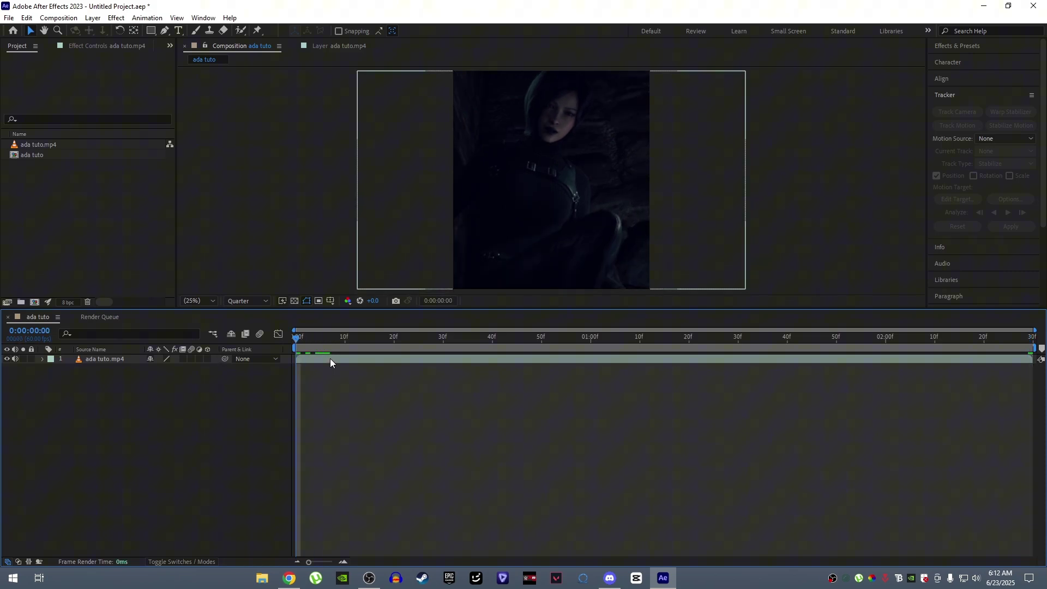
Step: Add Motion Tile to the ada tuto.mp4 layer with output width and height of 300 and mirrored edges
click(330, 358)
key(ctrl+space)
text(mot)
key(Return)
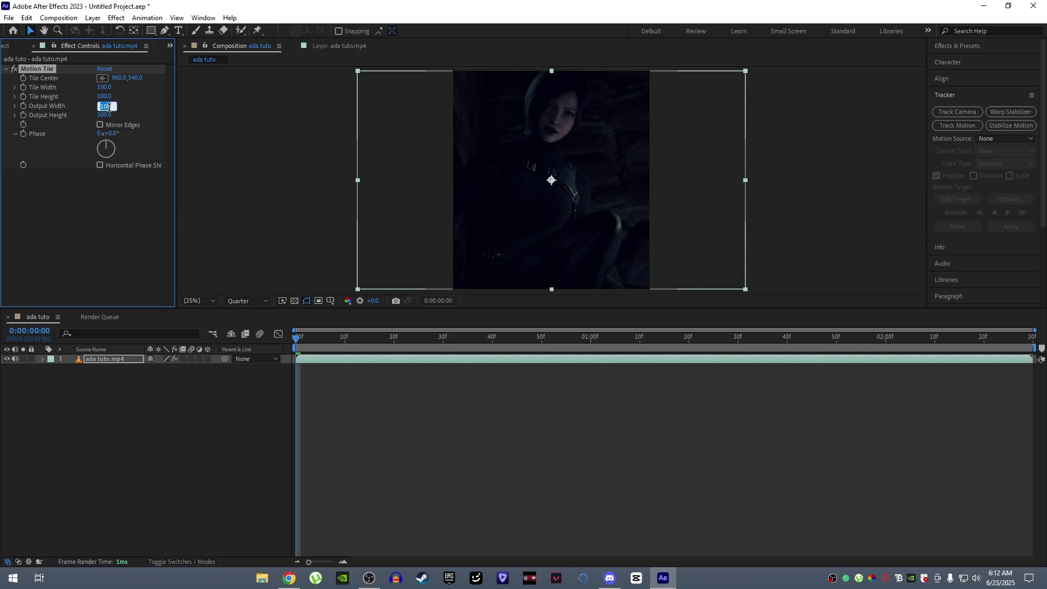
text(300)
key(Return)
click(100, 125)
Step: Reposition the ada tuto.mp4 layer to 708, 933 while viewing the last frame
click(433, 362)
key(End)
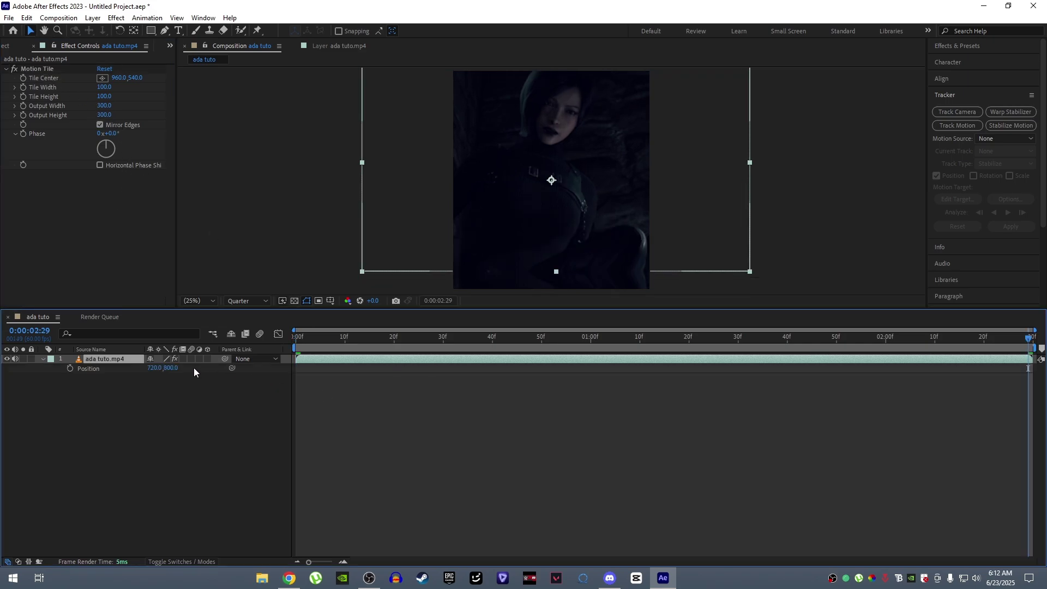
mouse_move(172, 369)
mouse_down()
mouse_move(208, 374)
mouse_move(145, 372)
mouse_move(160, 369)
mouse_up()
click(484, 458)
click(186, 404)
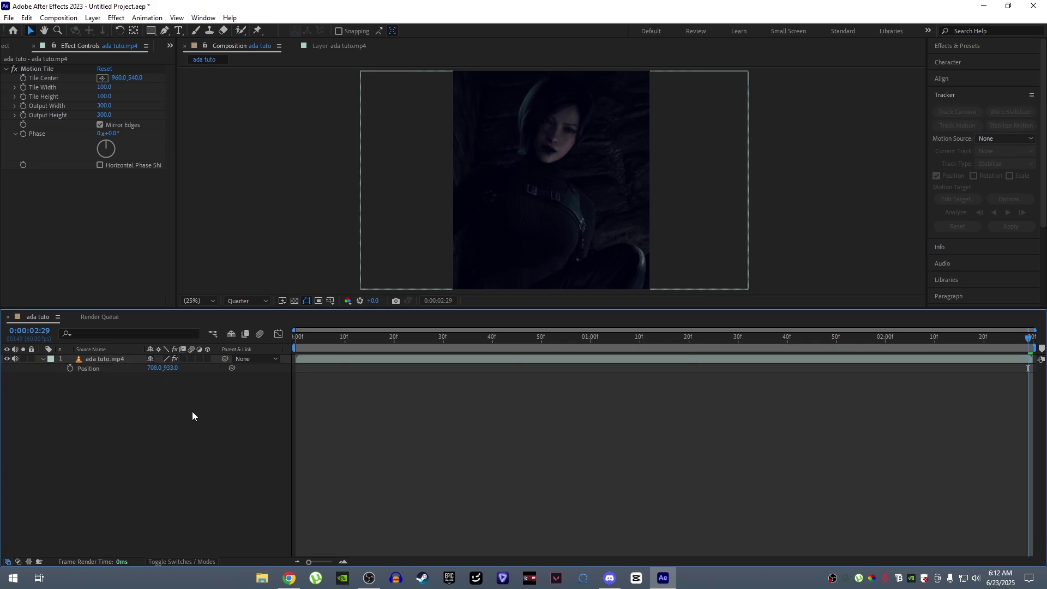
Step: Play back and scrub through the stabilized clip to check its framing and edges
key(space)
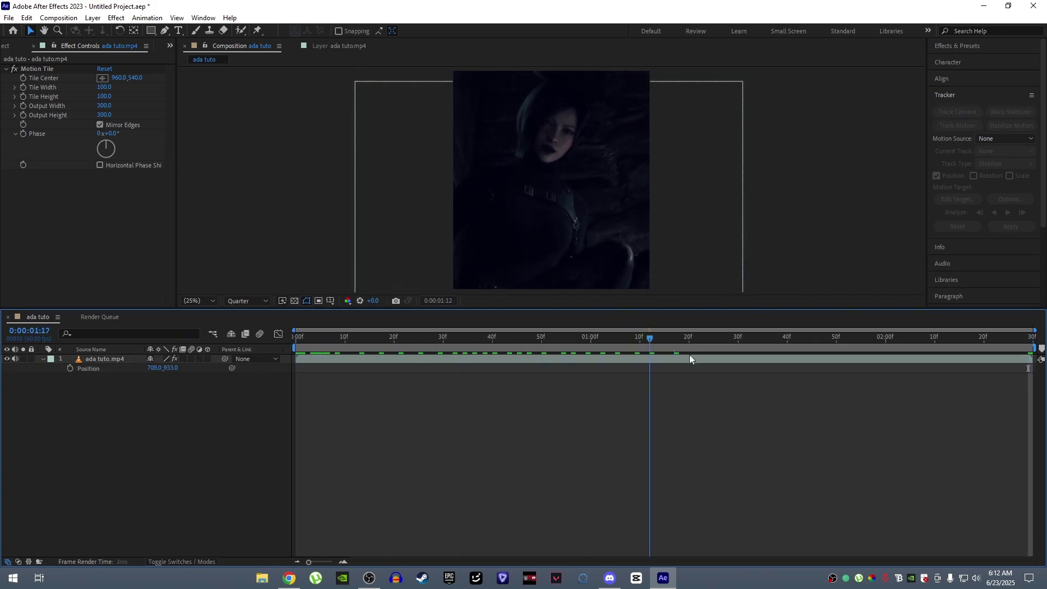
click(986, 338)
click(992, 358)
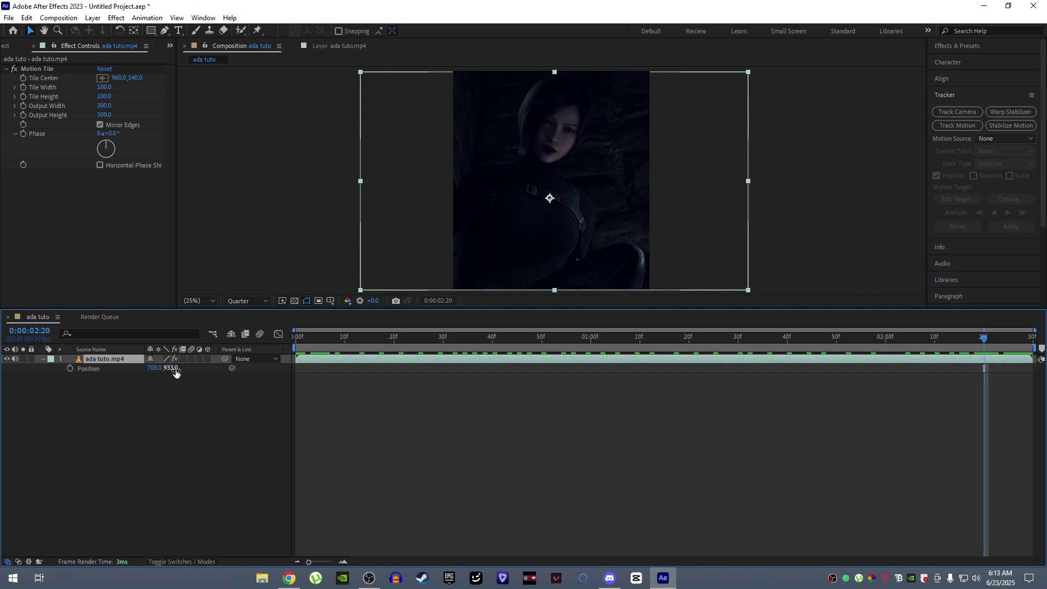
click(231, 407)
drag(349, 338, 158, 322)
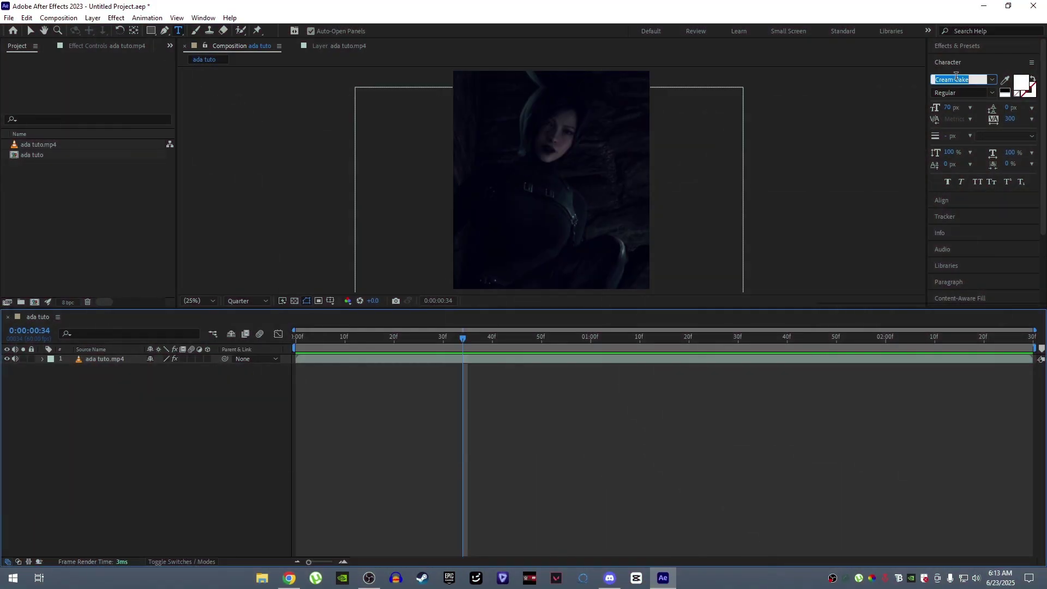
Step: Create a text layer reading LEON in the Moofu Burst font near the middle of the composition
click(992, 80)
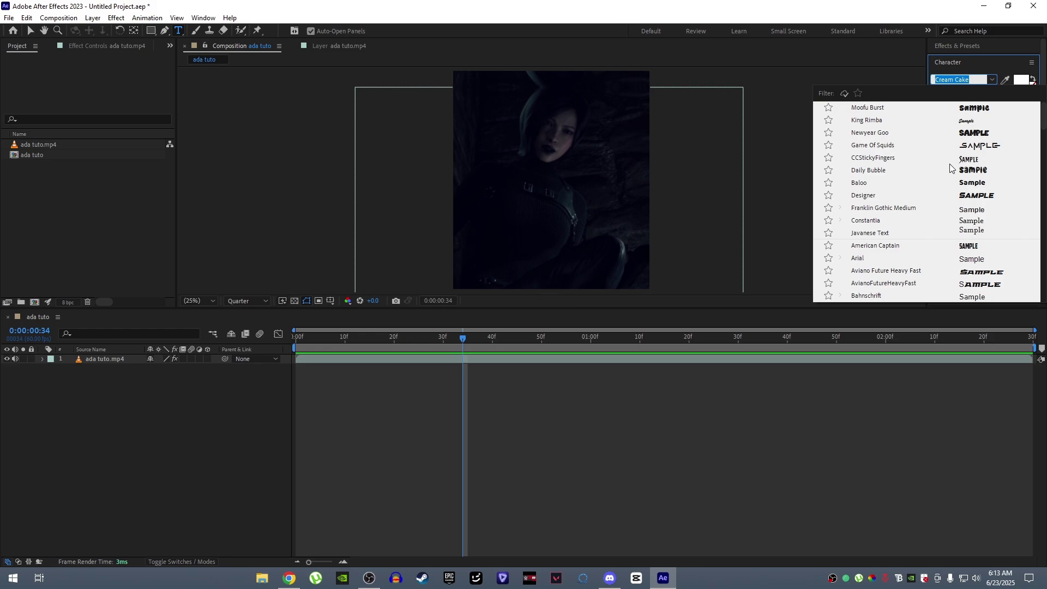
click(968, 107)
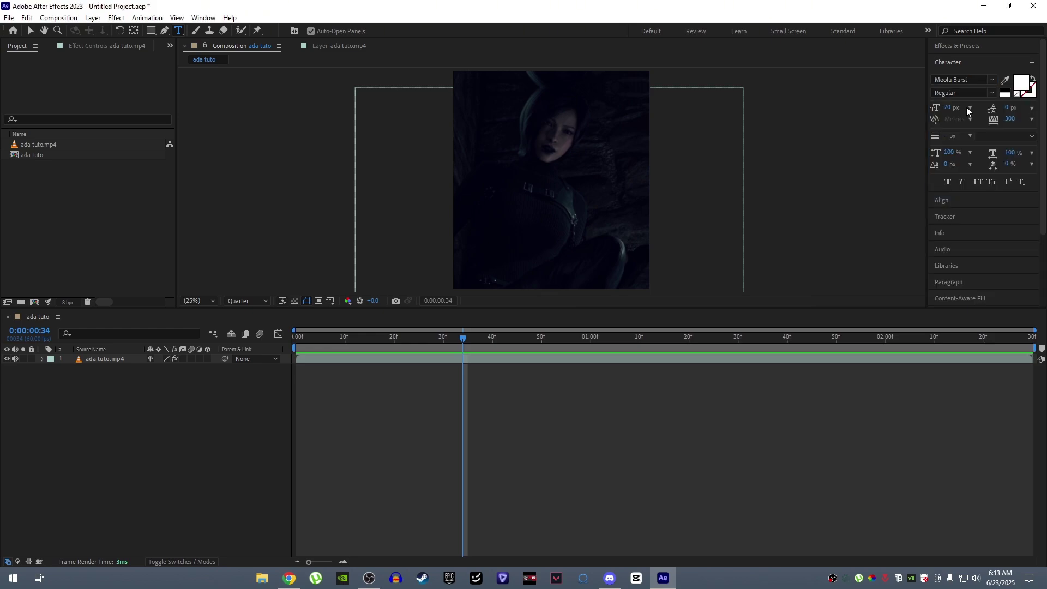
click(571, 189)
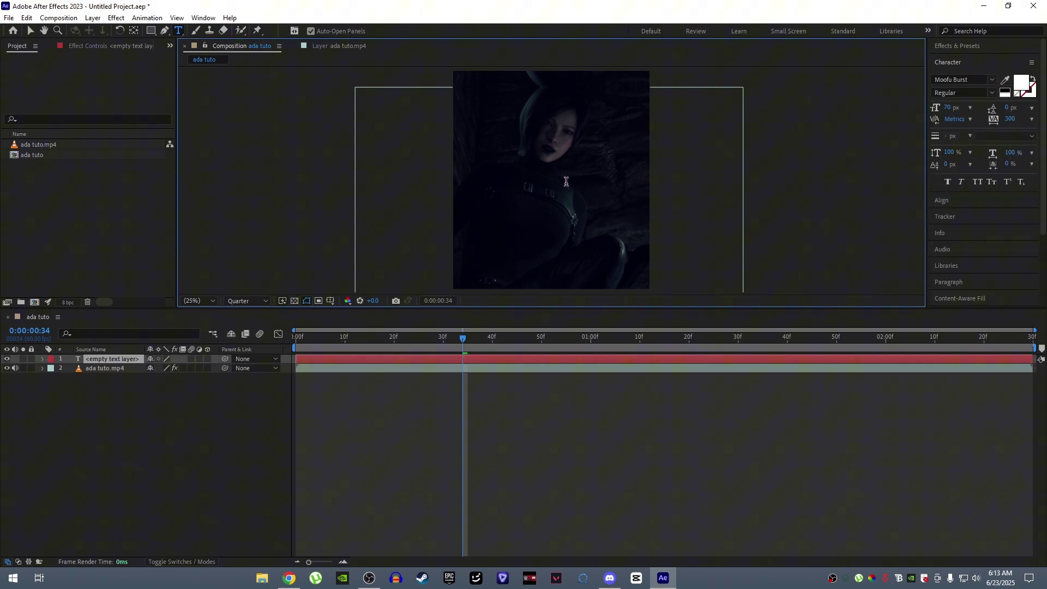
text(LEON)
Step: Center the LEON text layer in the composition
click(497, 359)
click(981, 200)
click(957, 106)
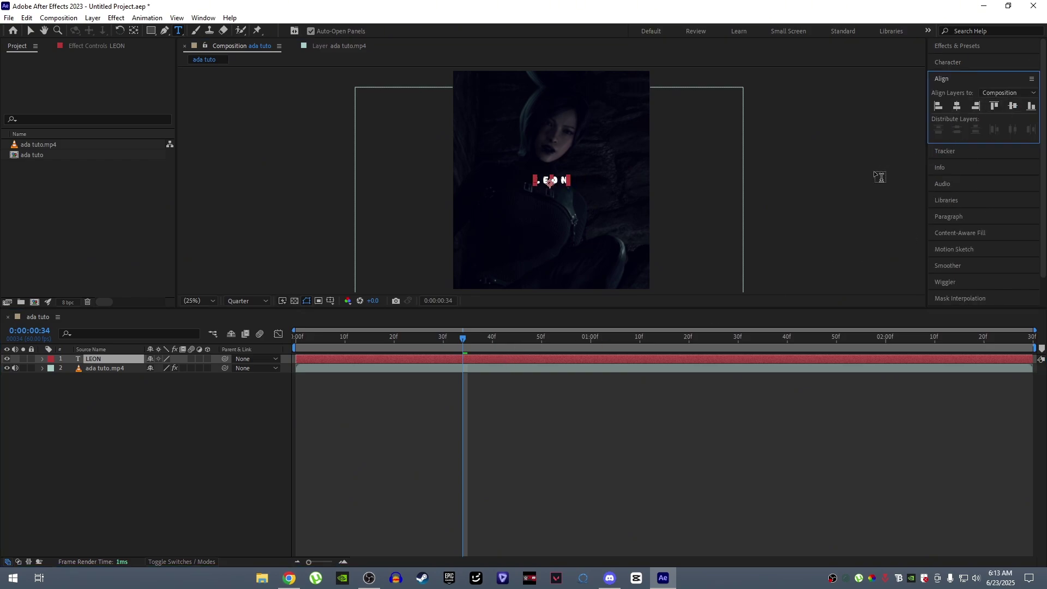
Step: Create a black solid at the composition's size and apply the Element effect to it
key(ctrl+y)
click(564, 382)
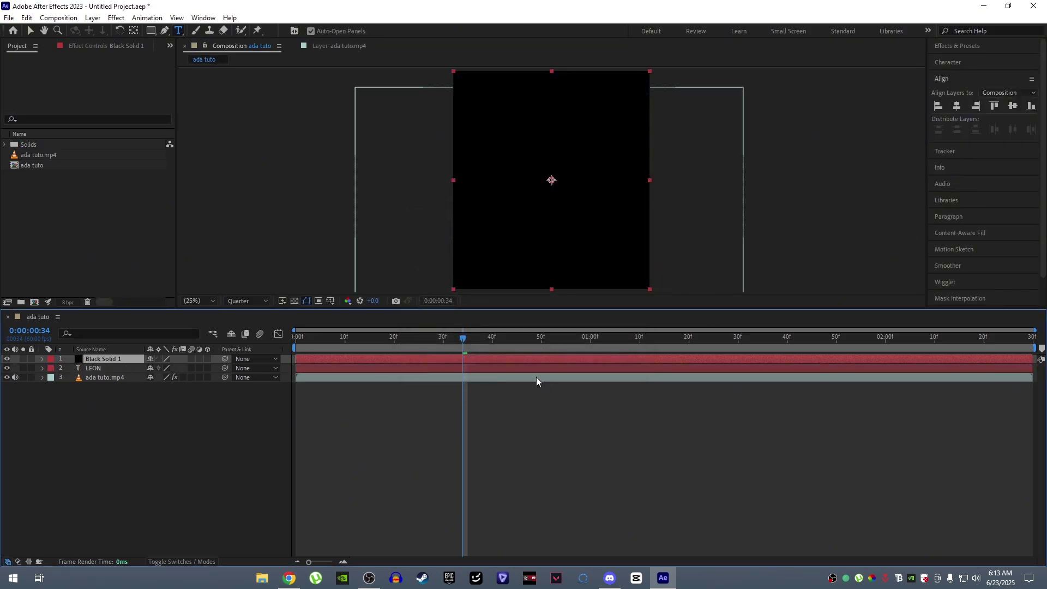
key(ctrl+space)
text(elem)
key(Return)
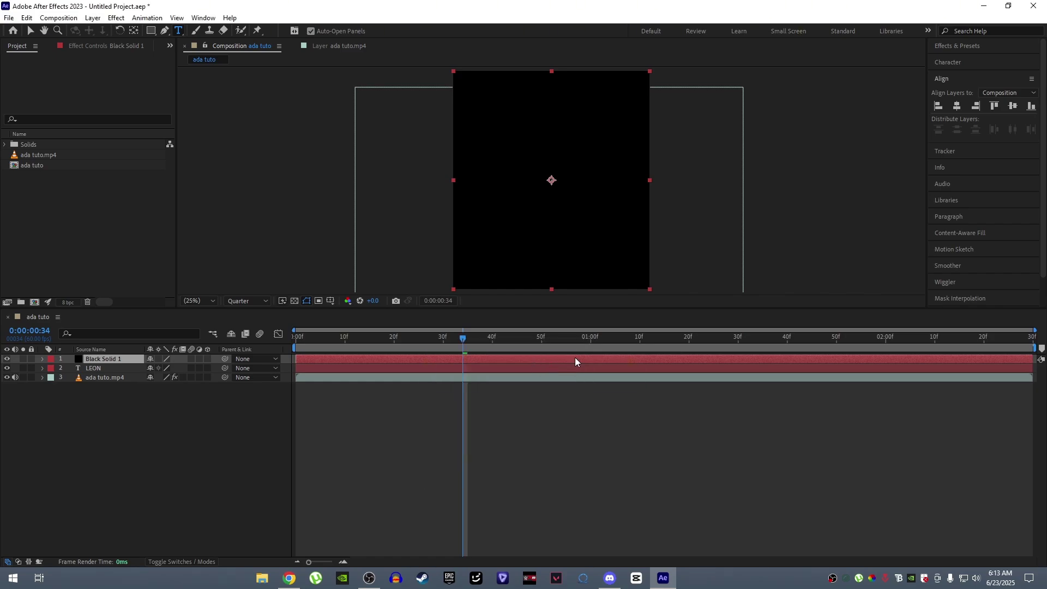
Step: Assign the LEON text layer to Element's Path Layer 1 and hide the original text layer
click(30, 31)
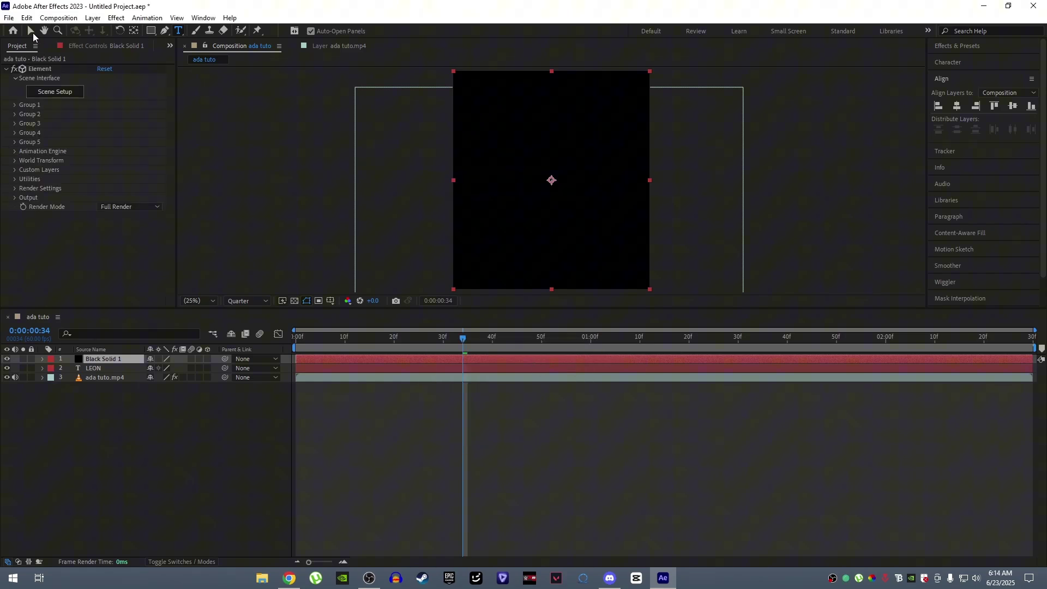
click(15, 171)
scroll(116, 179, down, 1)
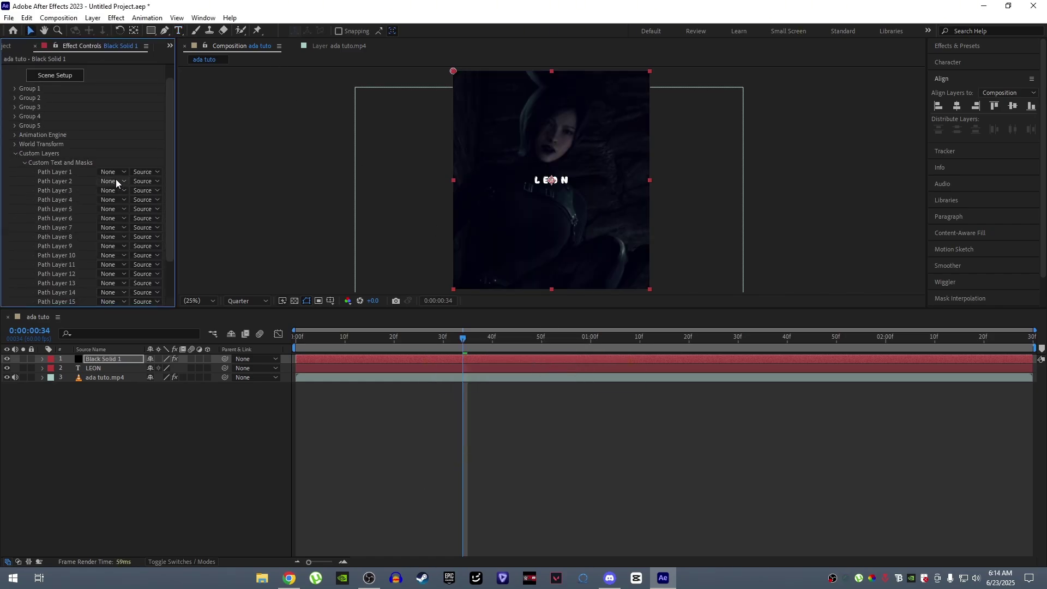
click(113, 172)
click(126, 211)
click(15, 153)
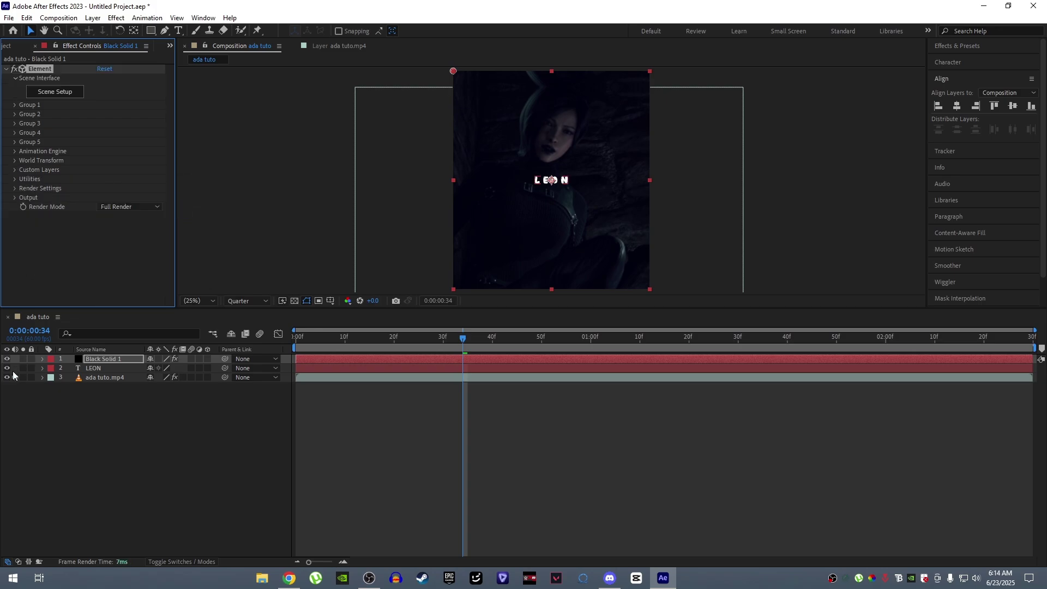
click(8, 369)
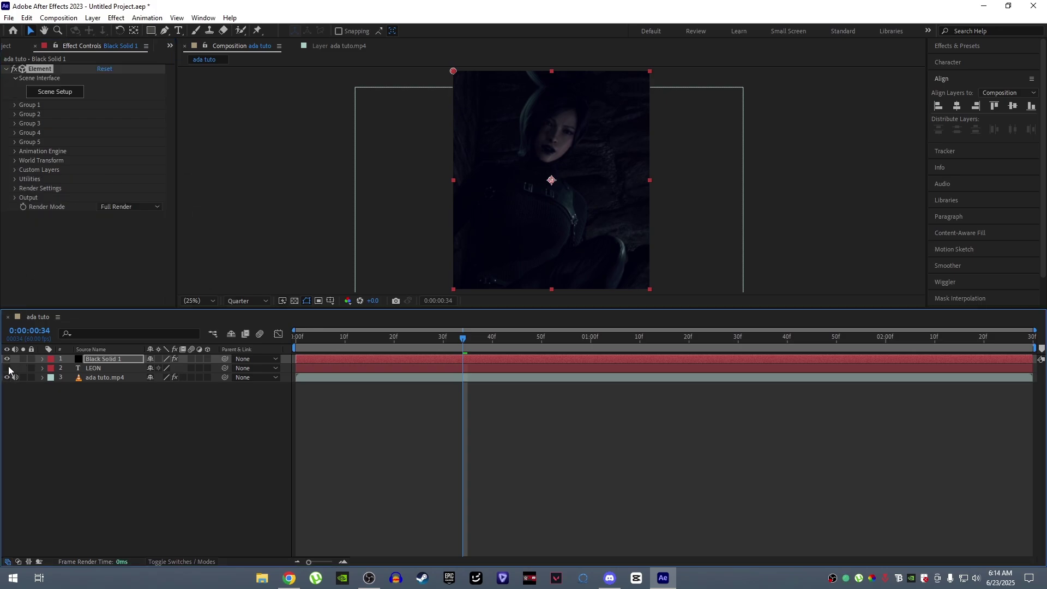
Step: Extrude the text path in Element's Scene Setup, apply the JE NEW 3D bevel preset and accept the scene
click(65, 94)
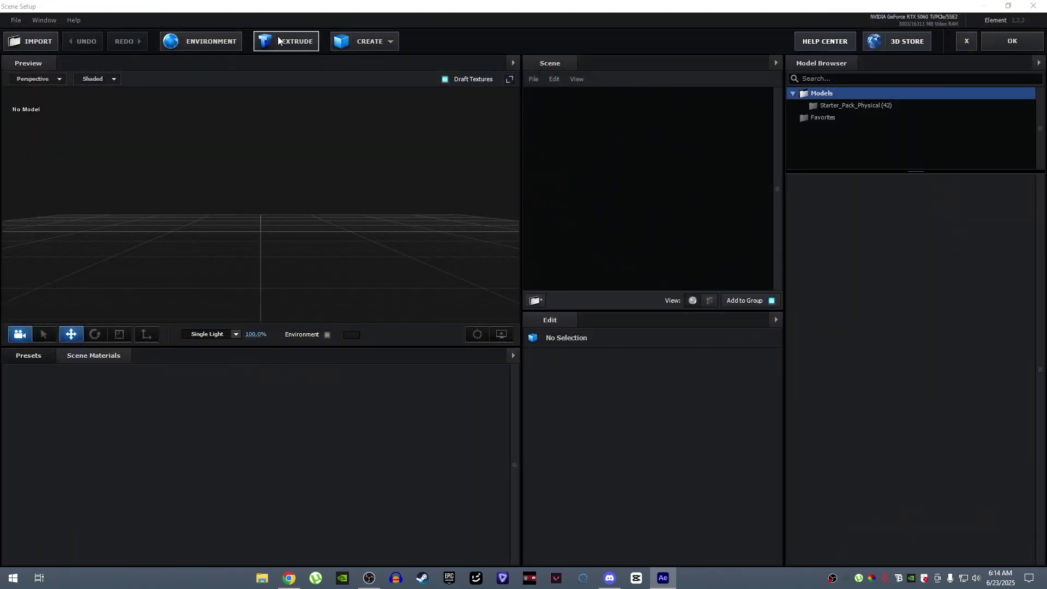
click(278, 38)
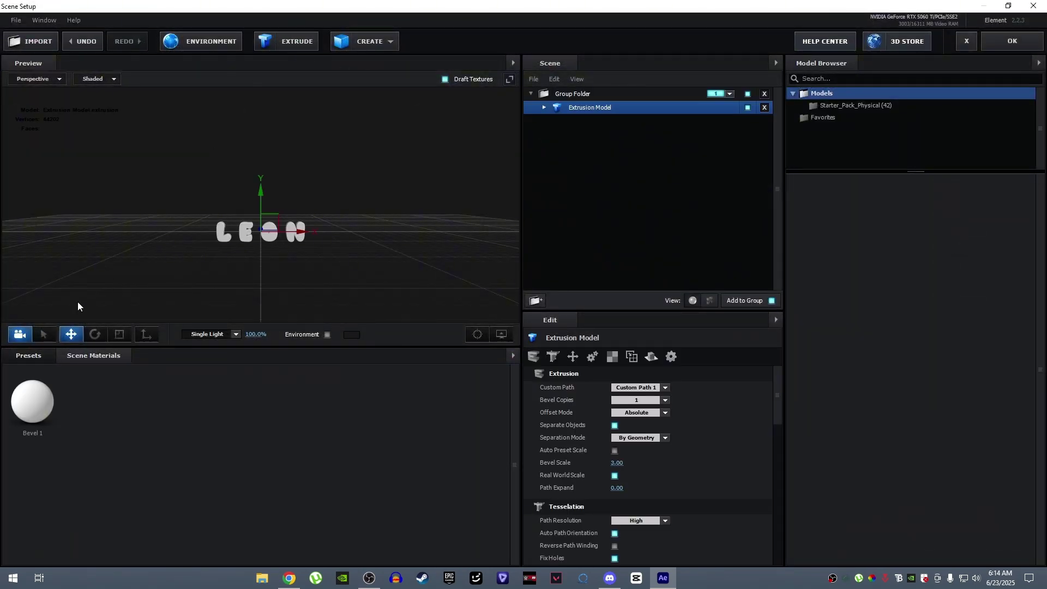
click(28, 355)
click(42, 370)
click(152, 395)
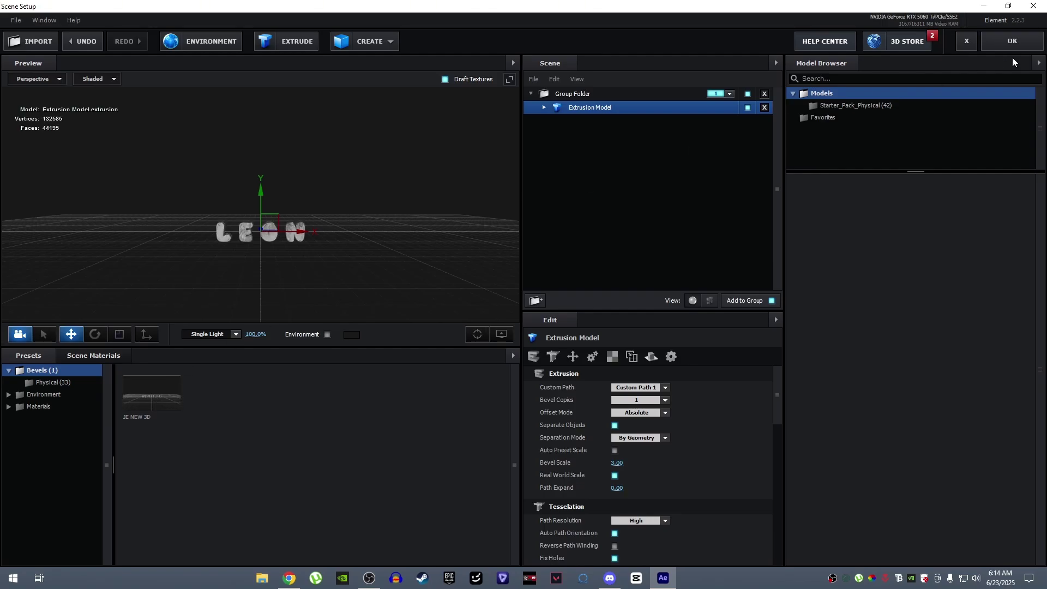
click(1009, 42)
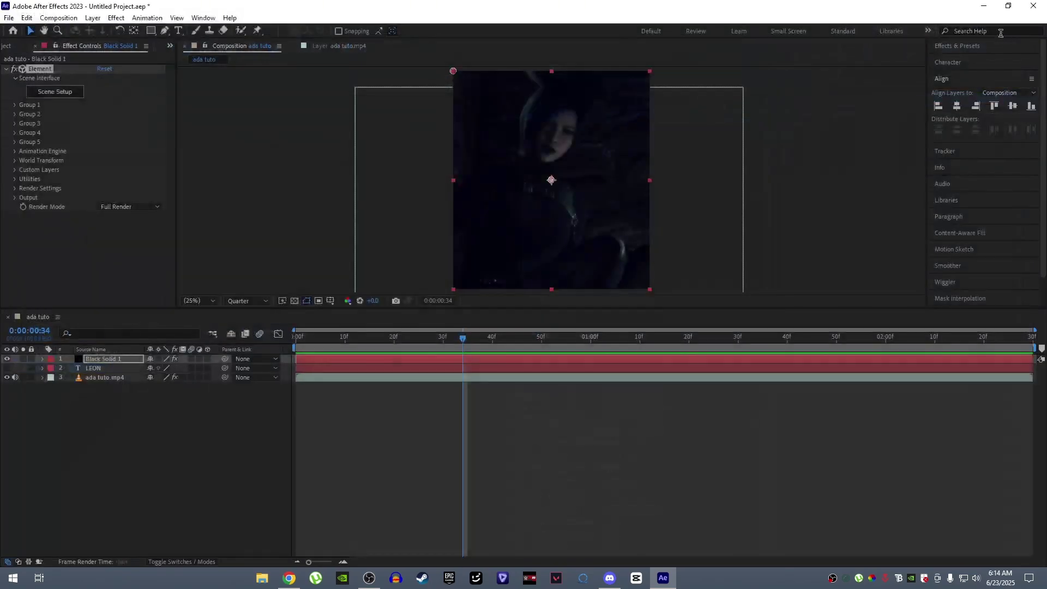
Step: Set a Particle Size keyframe of 15 for Group 1 at frame 34
click(14, 105)
click(24, 132)
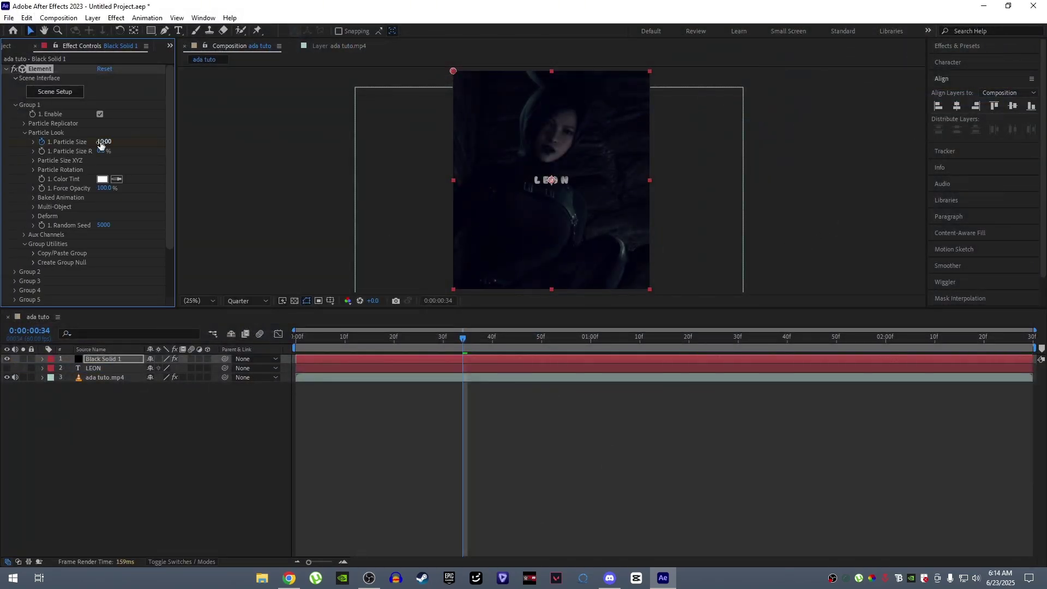
text(15)
click(238, 176)
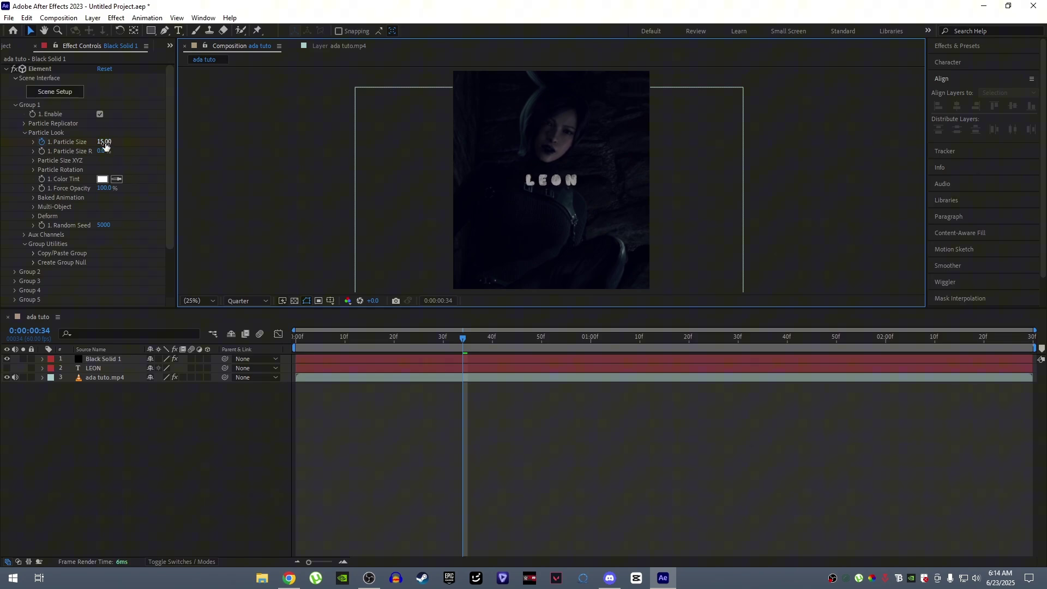
Step: Try a Particle Size of 20 for Group 1 and undo the change
click(105, 143)
text(20)
click(218, 189)
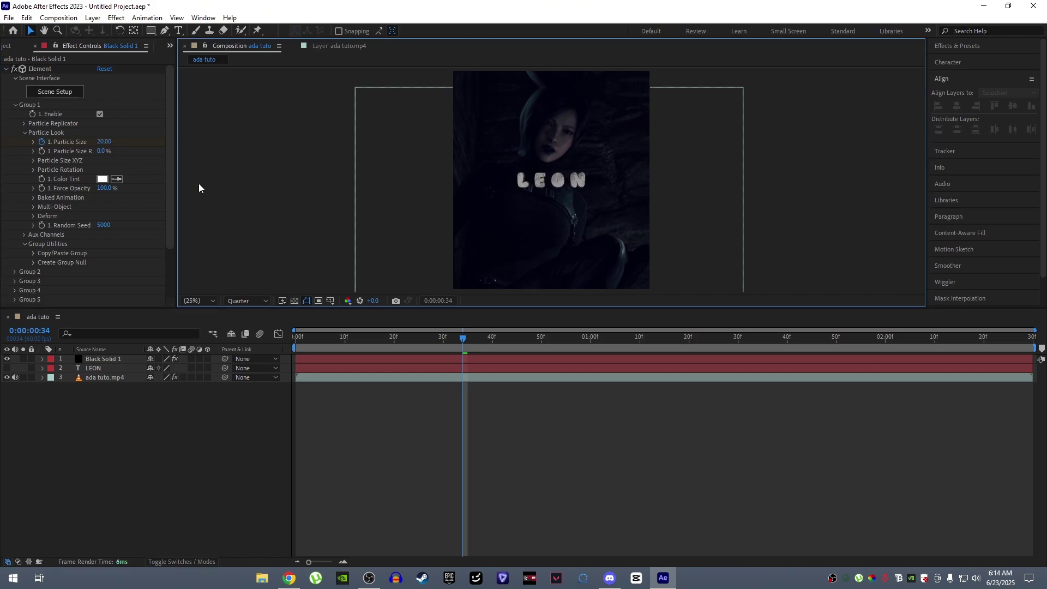
key(ctrl+z)
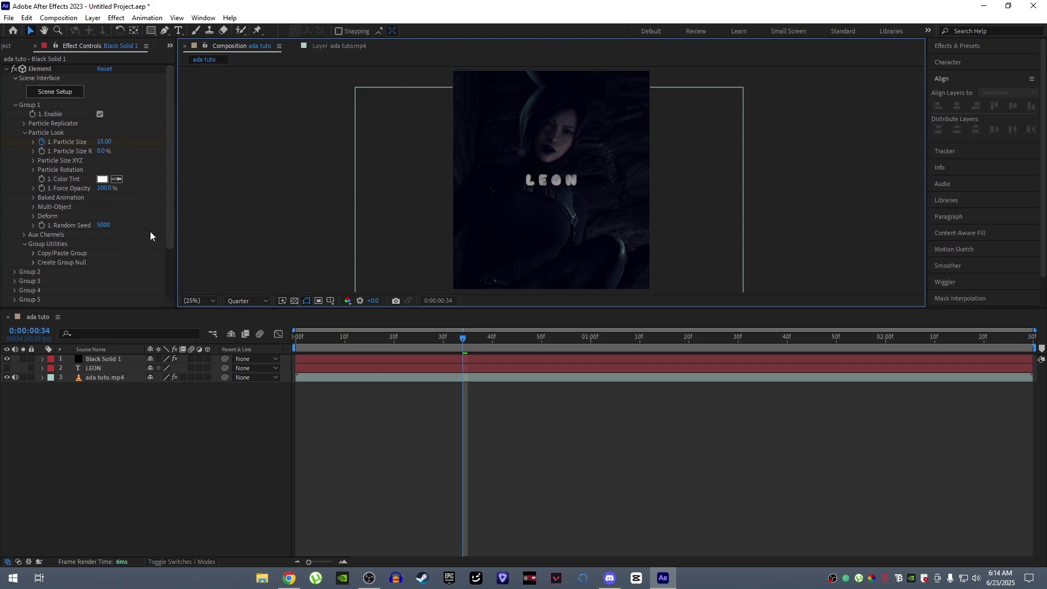
Step: Enable Multi-Object for Group 1 and reveal the black solid's keyframed properties in the timeline
click(33, 207)
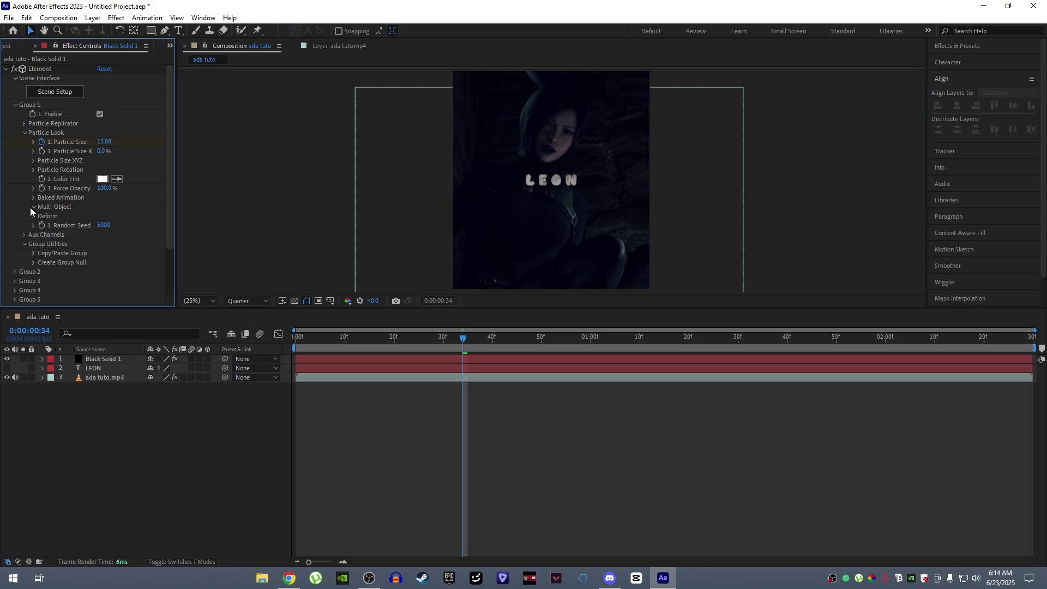
scroll(101, 212, down, 2)
scroll(112, 164, up, 1)
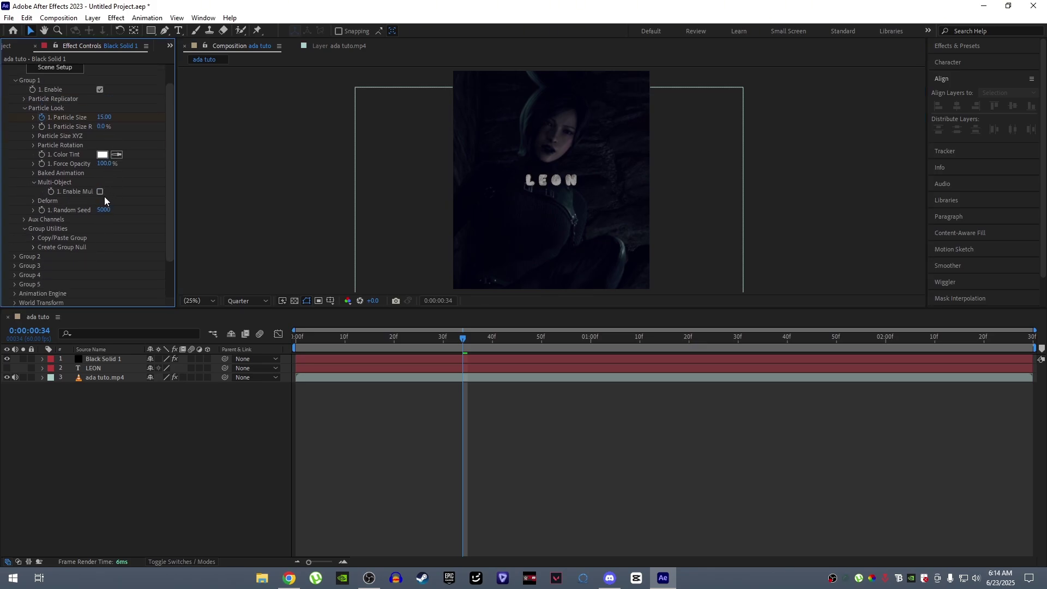
click(104, 196)
scroll(105, 194, down, 4)
key(u)
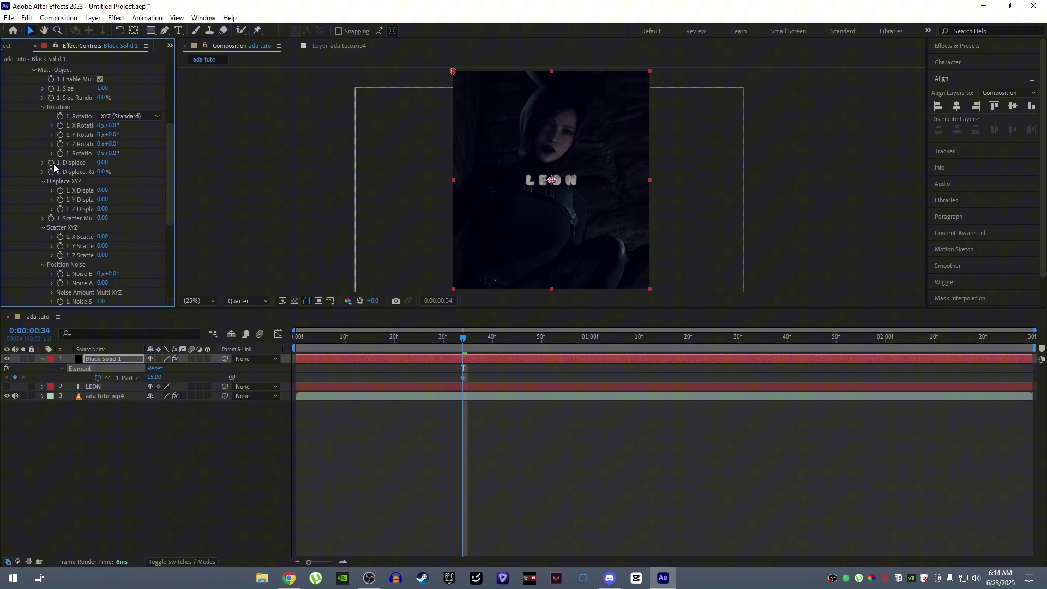
Step: Keyframe Group 1's Multi-Object overall rotation at -50° and its Displace at -0.10 on frame 34
text(-50)
key(Tab)
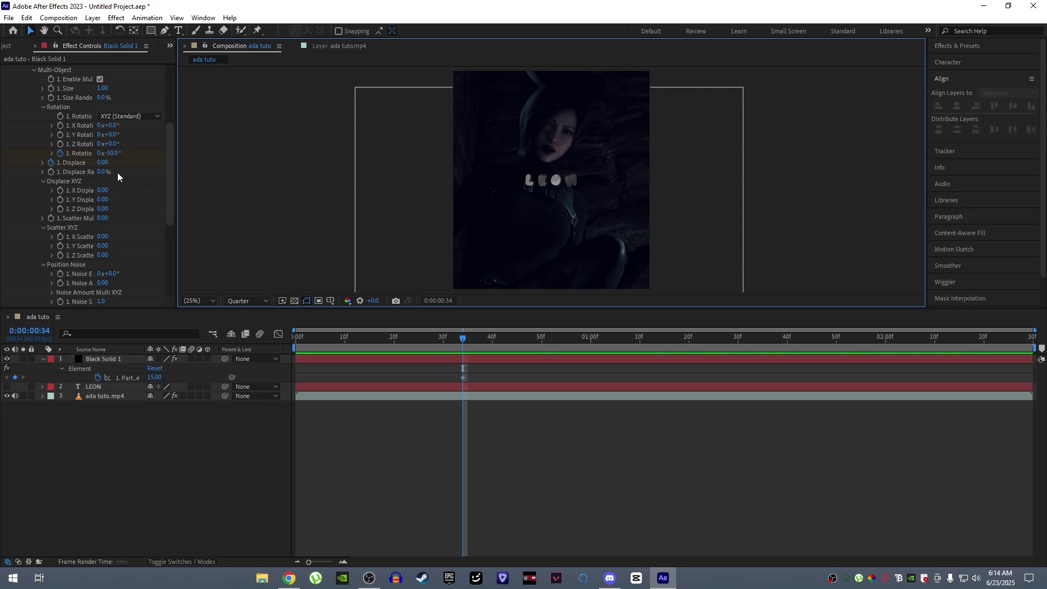
text(-0)
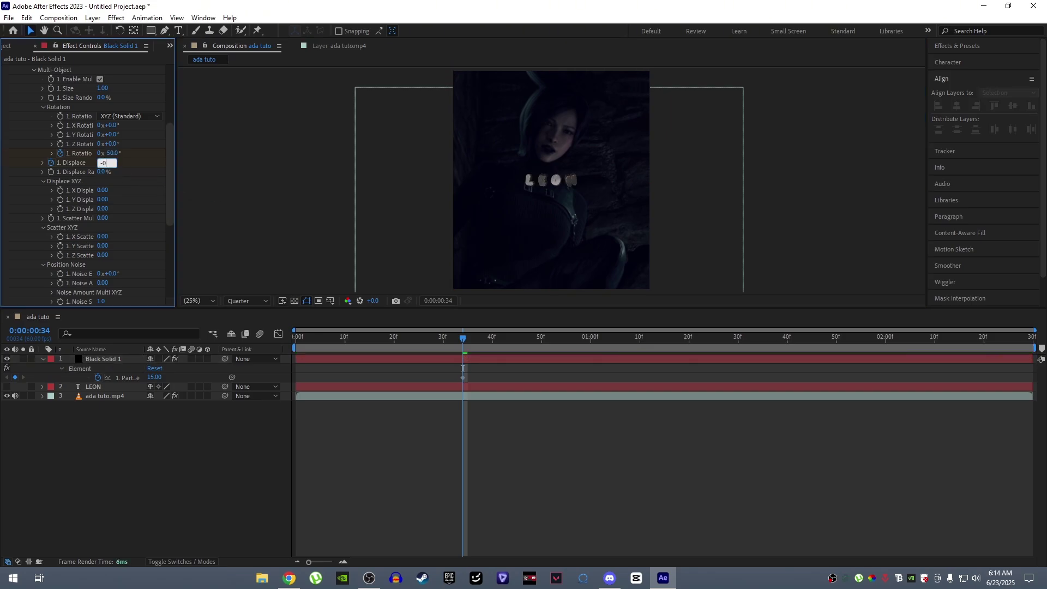
click(199, 184)
scroll(136, 171, down, 5)
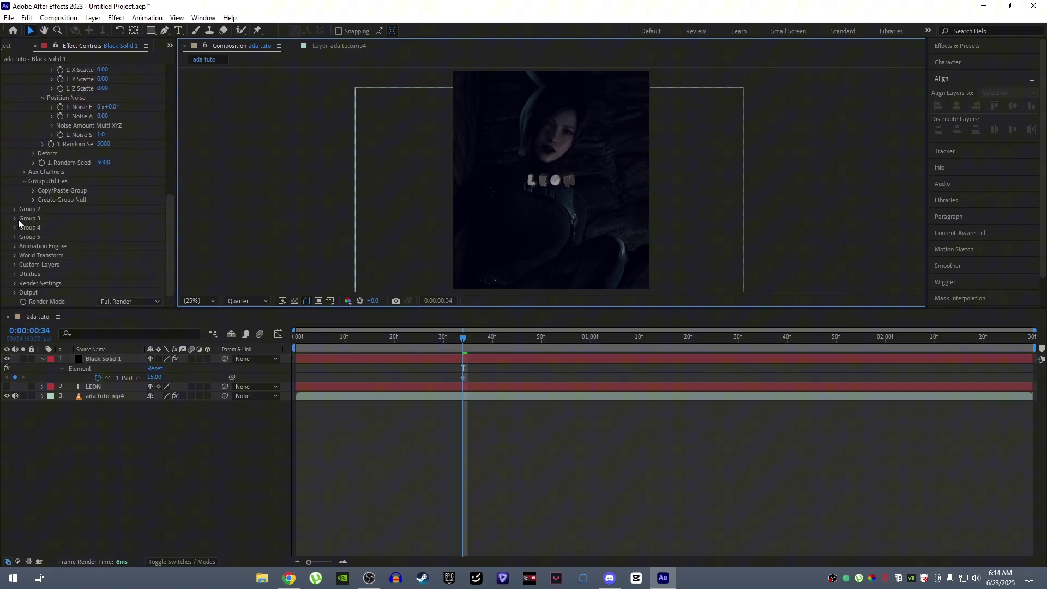
click(15, 265)
scroll(51, 232, down, 4)
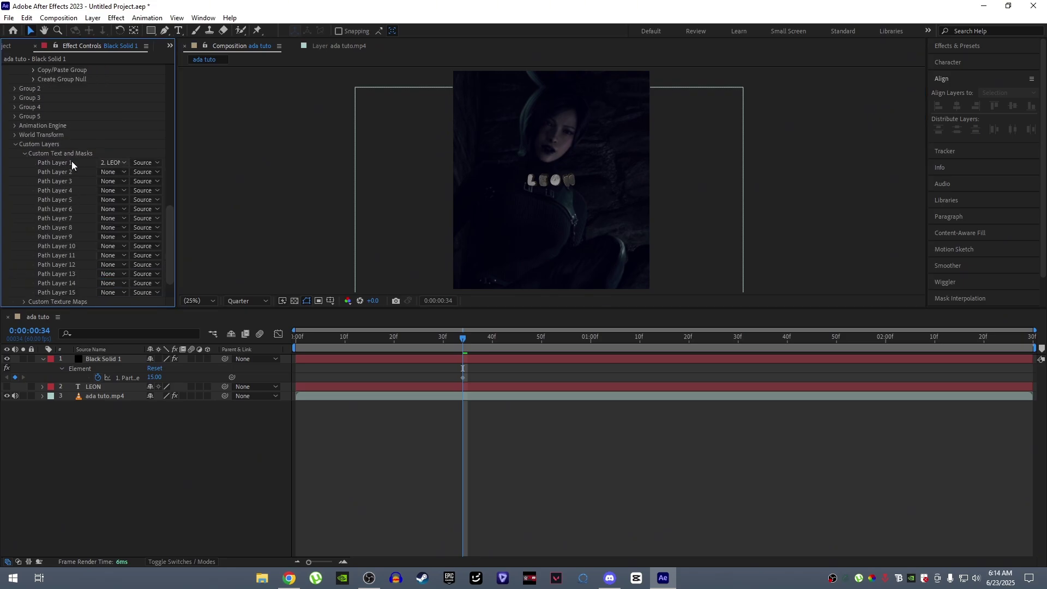
click(15, 145)
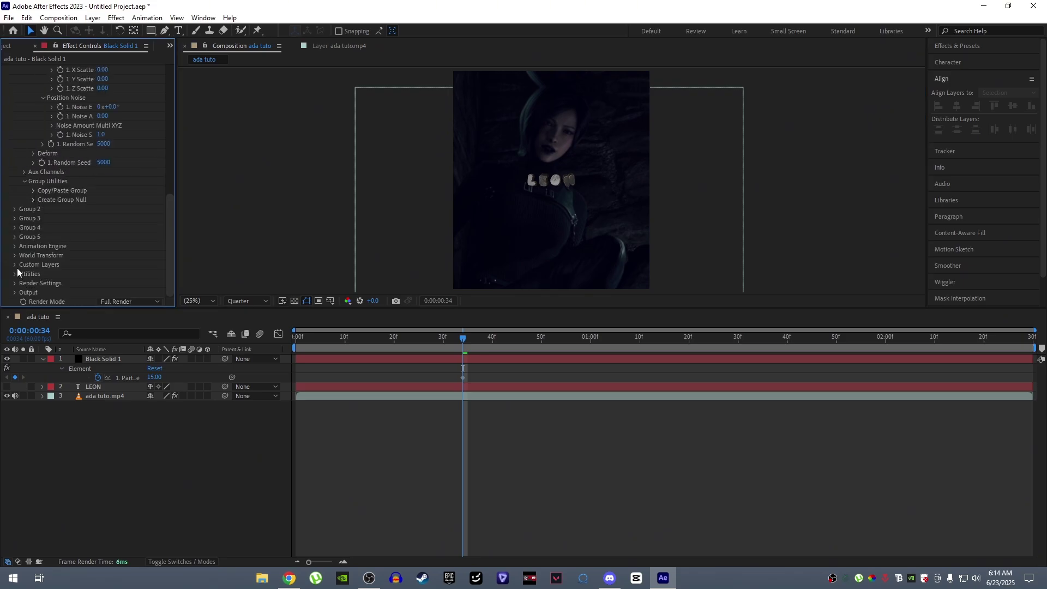
Step: Enable Element's Animation Engine and keyframe its Animation value at 100% on frame 34
click(17, 248)
scroll(44, 256, down, 3)
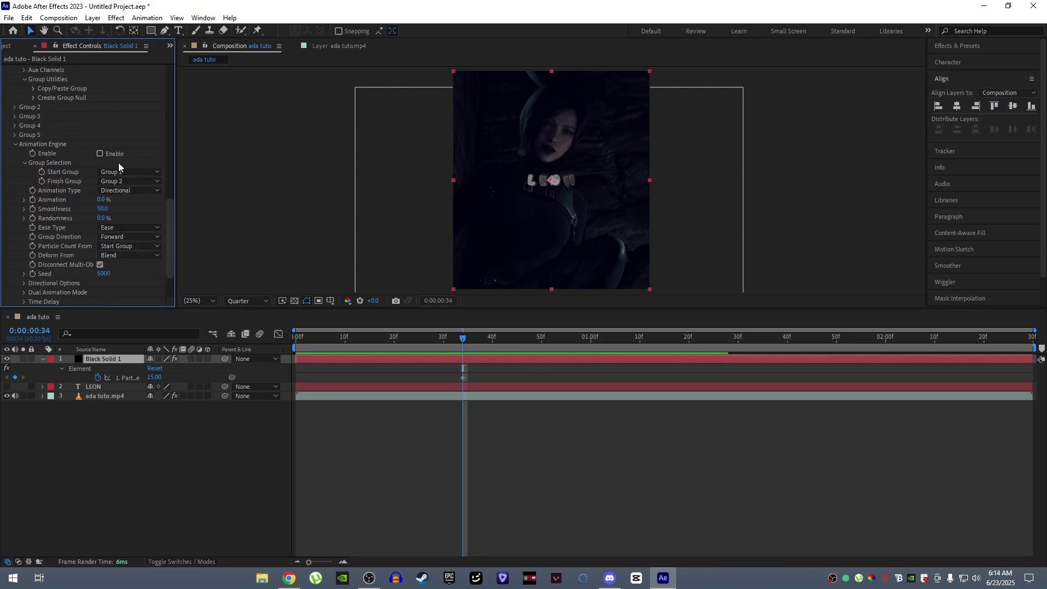
click(99, 154)
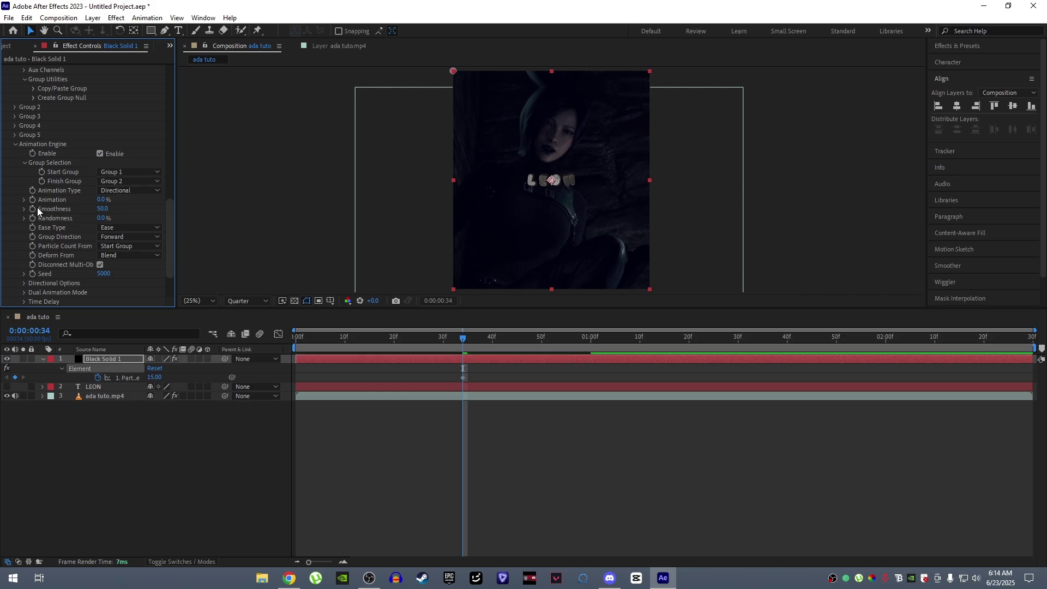
drag(102, 201, 181, 217)
click(470, 370)
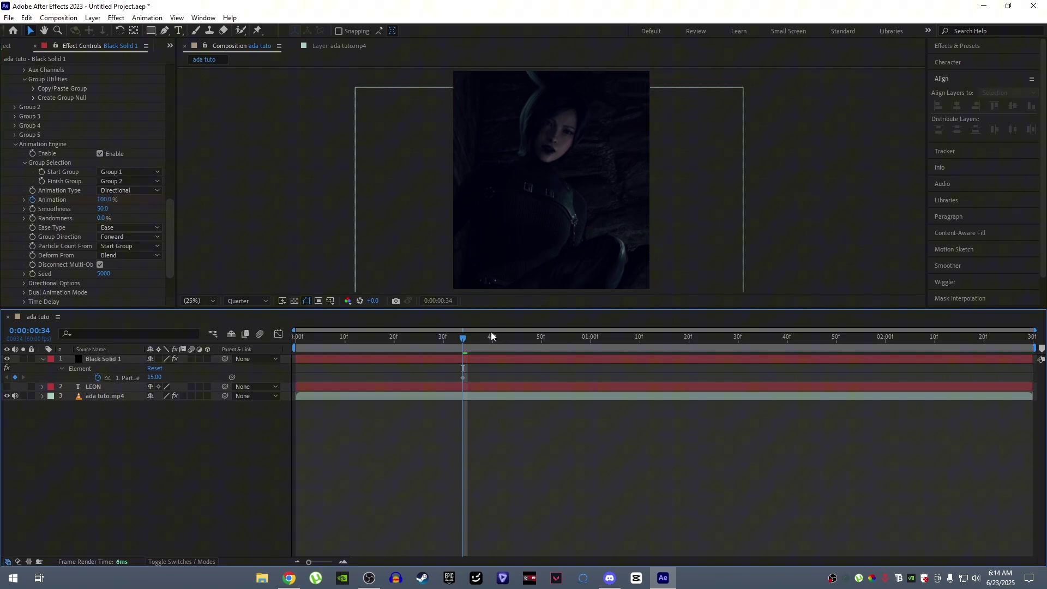
Step: At 0:00:02:29, set the Animation value to 0% and Group 1's Multi-Object overall rotation and Displace to 0
drag(491, 335, 402, 328)
click(119, 202)
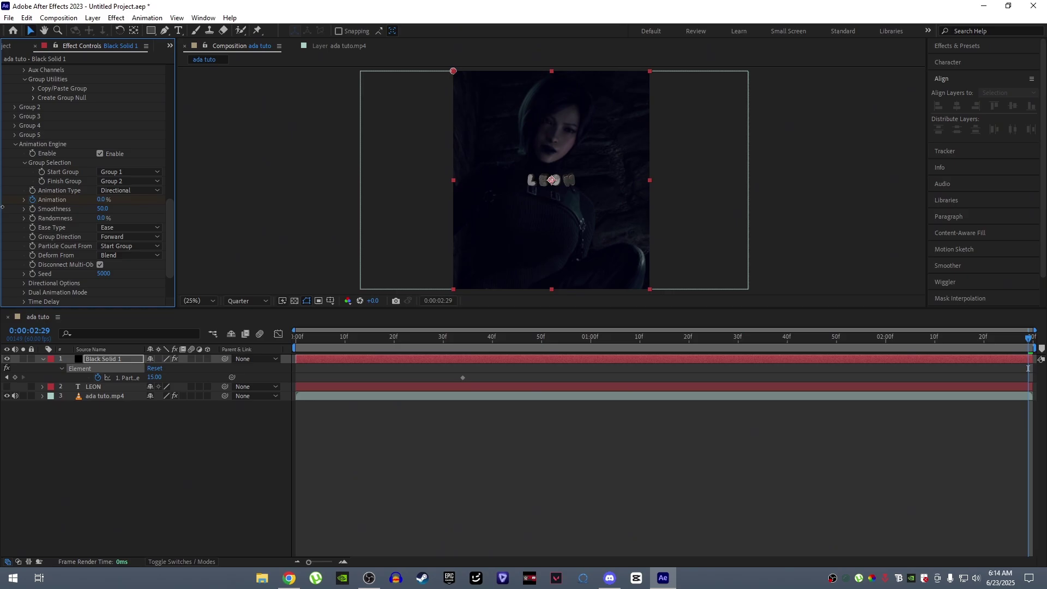
scroll(109, 196, up, 10)
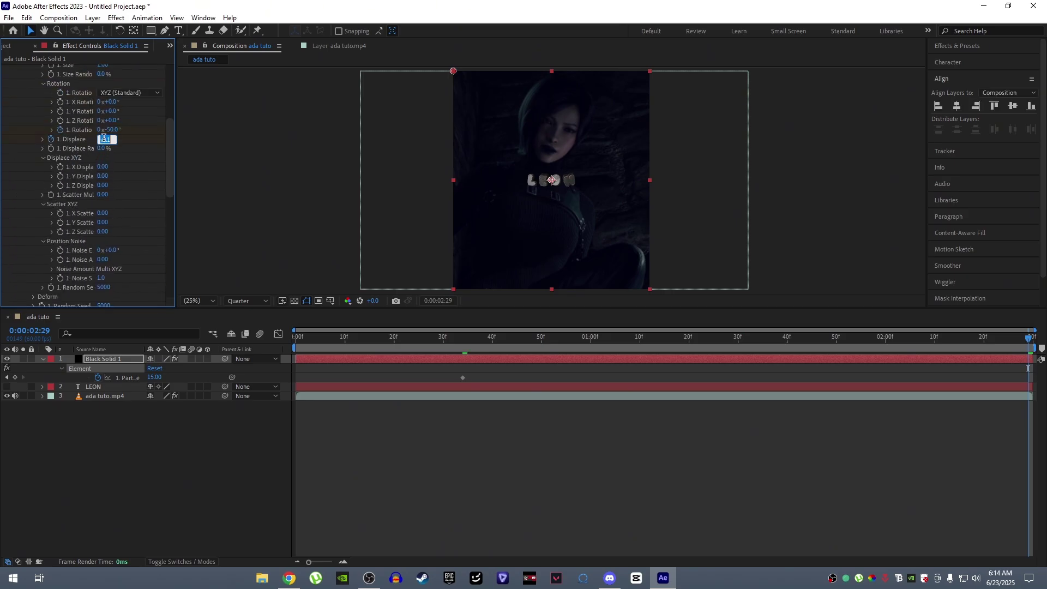
text(0)
key(Return)
Step: Try a Particle Size of 22 for Group 1 at 0:00:02:29 and settle on 28
scroll(125, 148, up, 5)
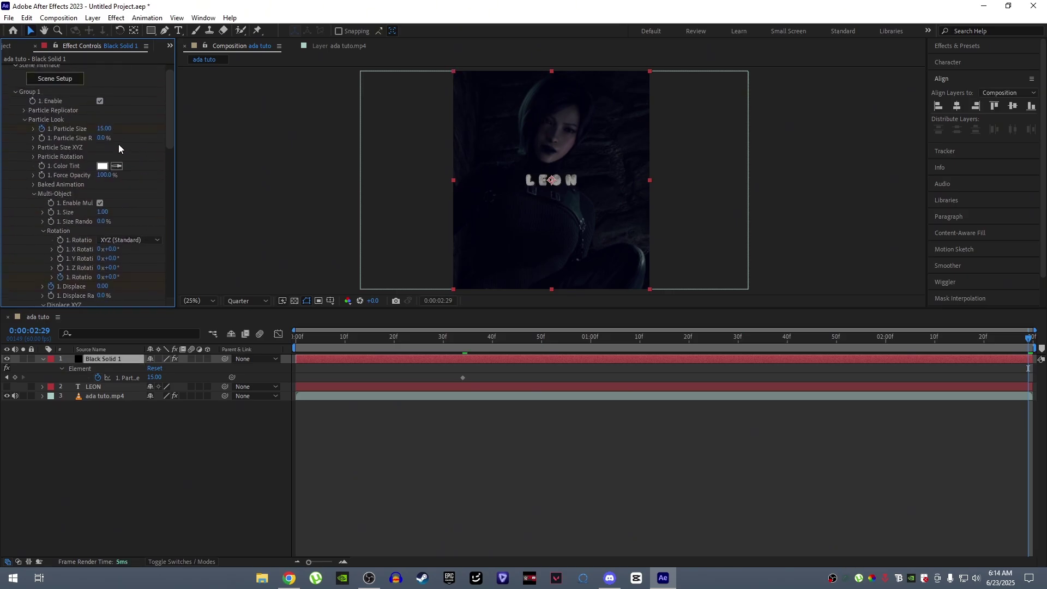
text(22)
click(268, 202)
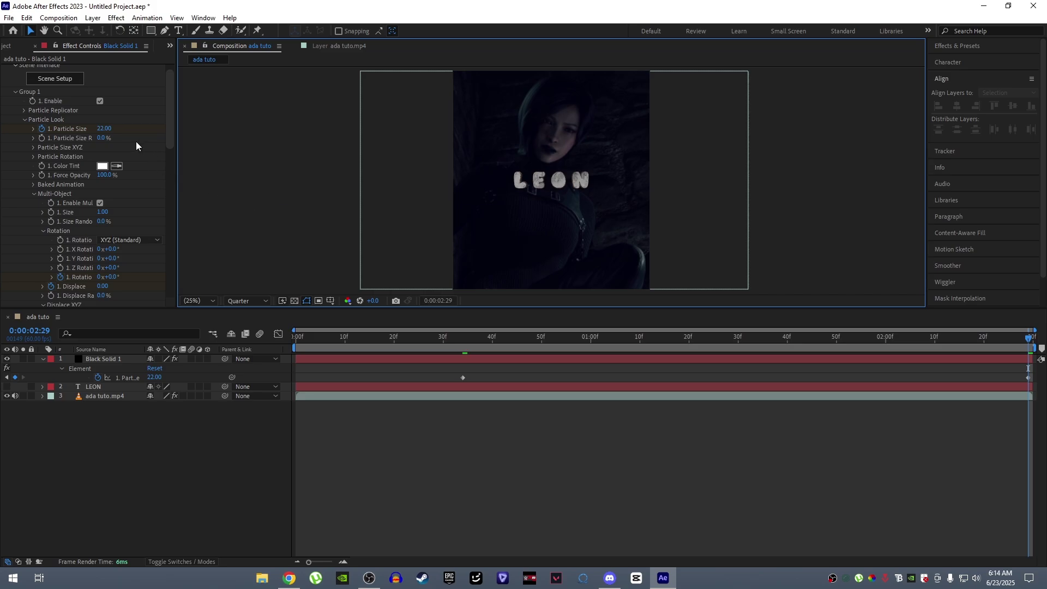
click(104, 130)
text(28)
click(260, 192)
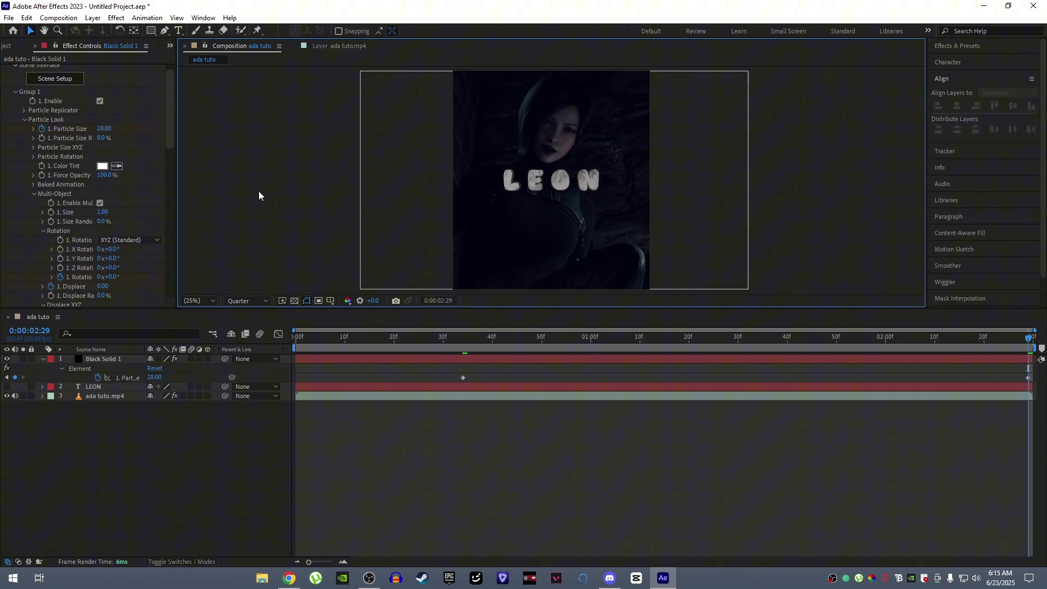
Step: Change Group 1's Particle Size keyframe on frame 34 to 18 and check the text at the last frame
click(466, 349)
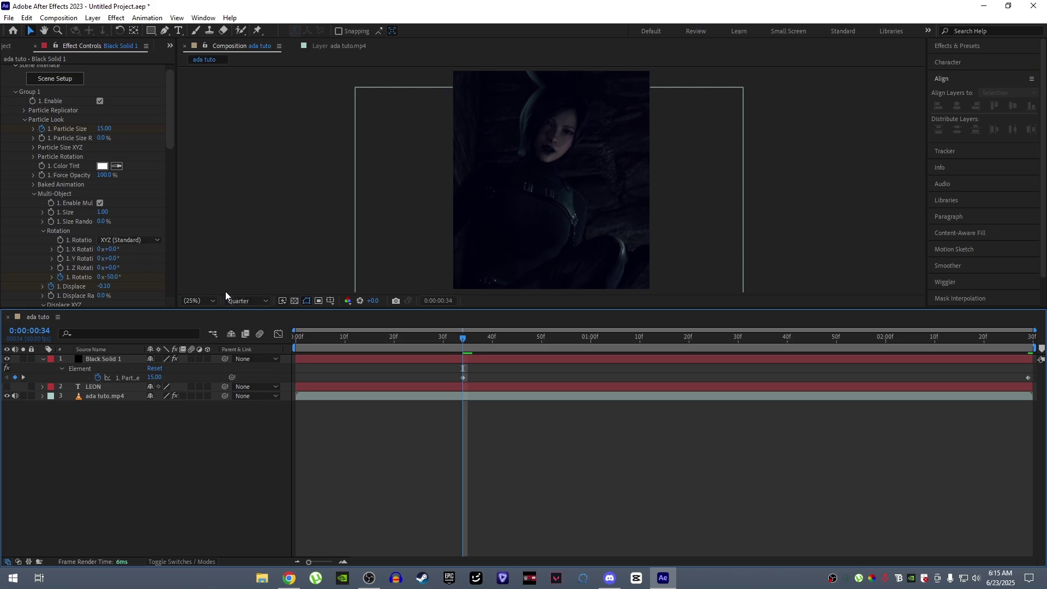
click(106, 128)
click(262, 199)
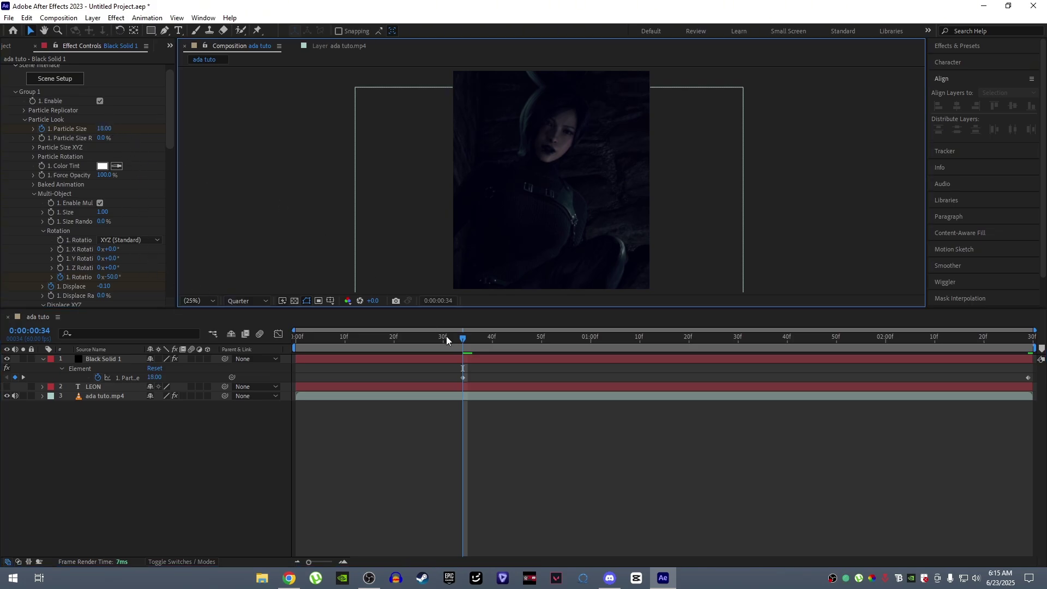
drag(461, 339, 1033, 353)
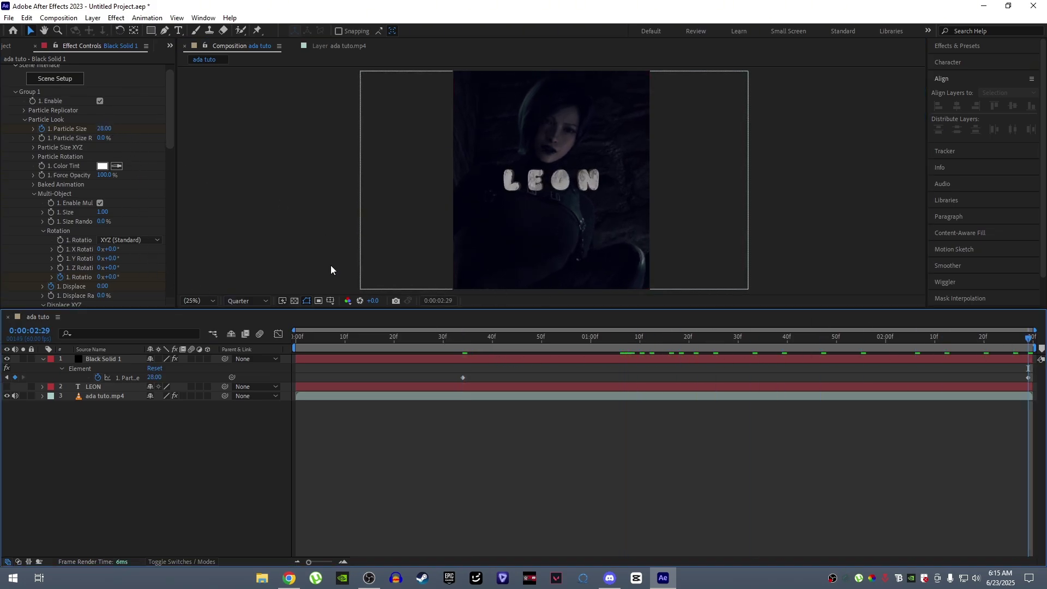
Step: Return to frame 34 and reveal all keyframed Element properties of the black solid in the timeline
click(466, 362)
click(469, 349)
key(u)
key(u)
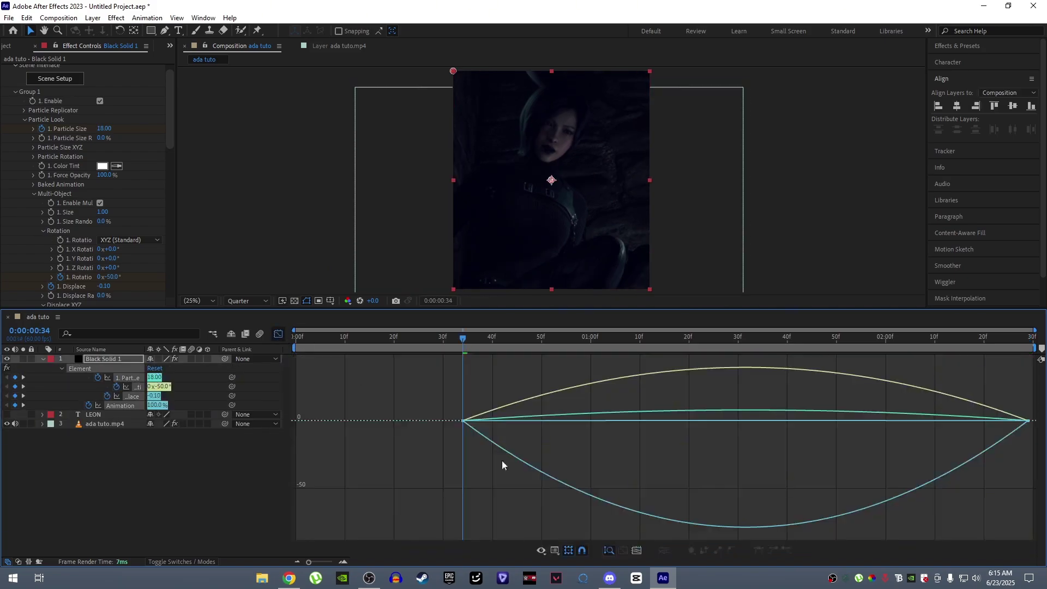
Step: Shape the Element keyframes' speed graph with almost no influence at frame 34 and a long ease-out into the end, and preview it
key(shift+F3)
drag(418, 407, 480, 440)
drag(557, 422, 461, 422)
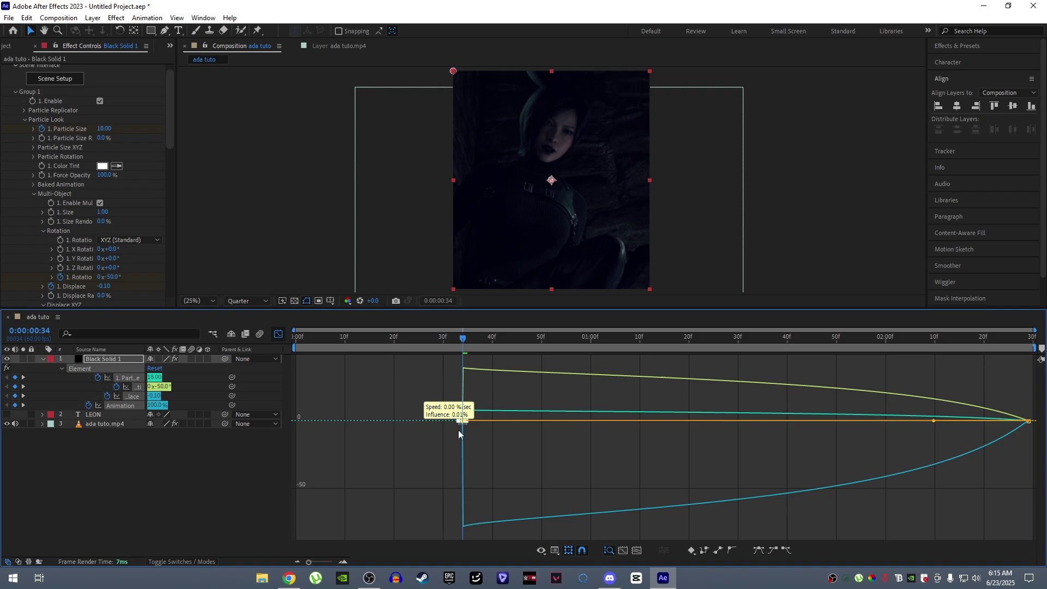
drag(934, 422, 707, 423)
click(279, 334)
click(491, 458)
key(space)
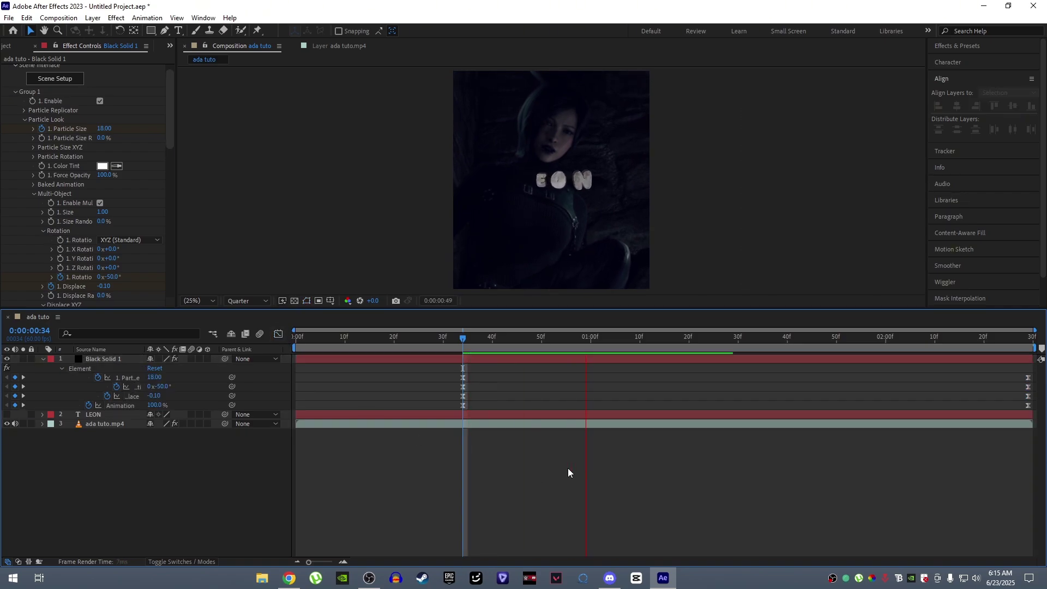
click(415, 351)
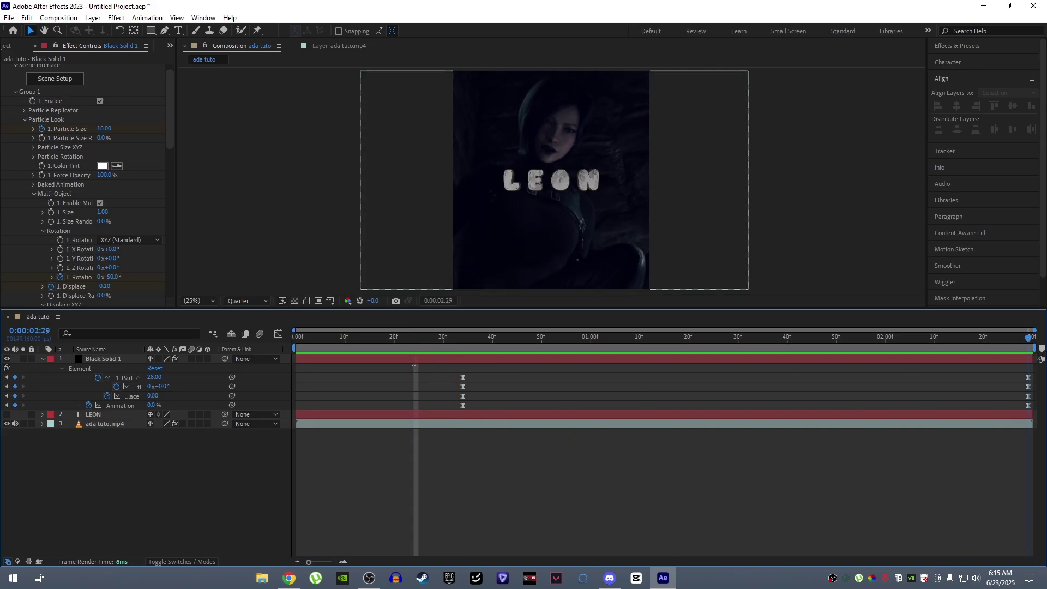
Step: Move the final Element keyframes one frame later to the end of the composition and preview the text animation
drag(457, 367, 1037, 444)
drag(1029, 378, 1033, 378)
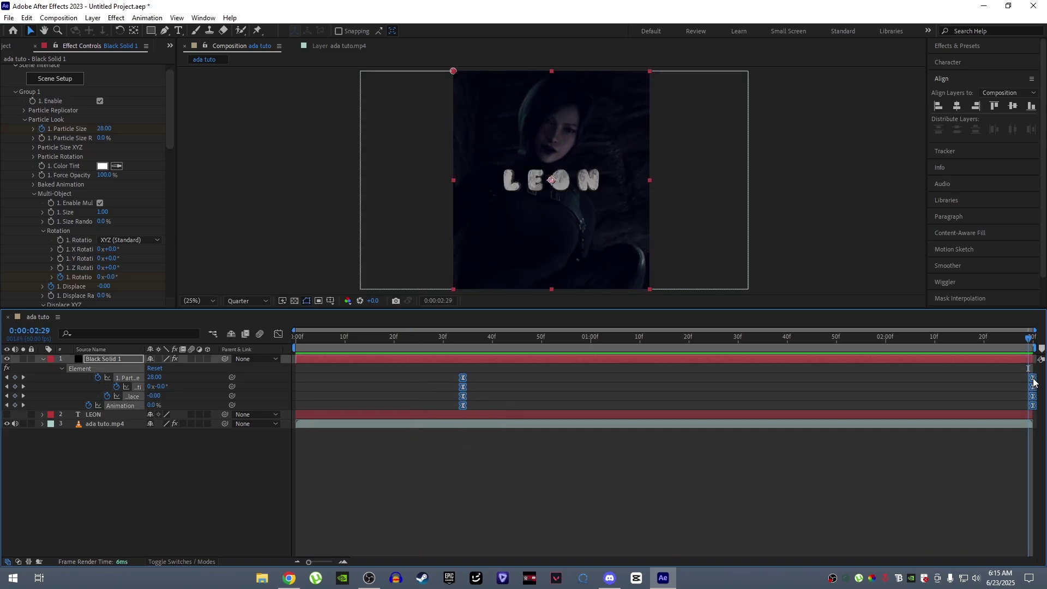
click(1004, 441)
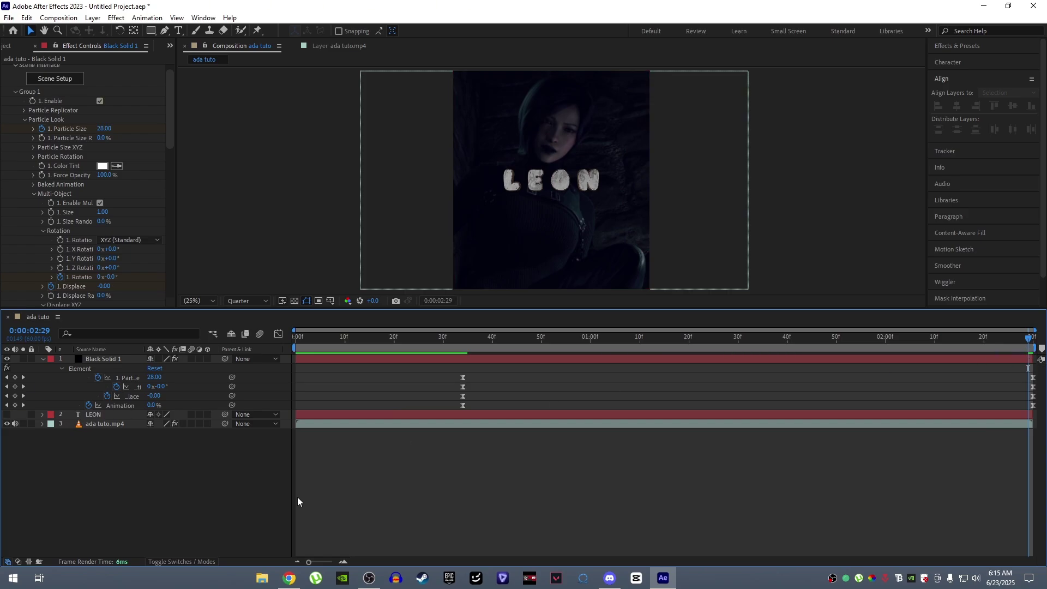
click(434, 339)
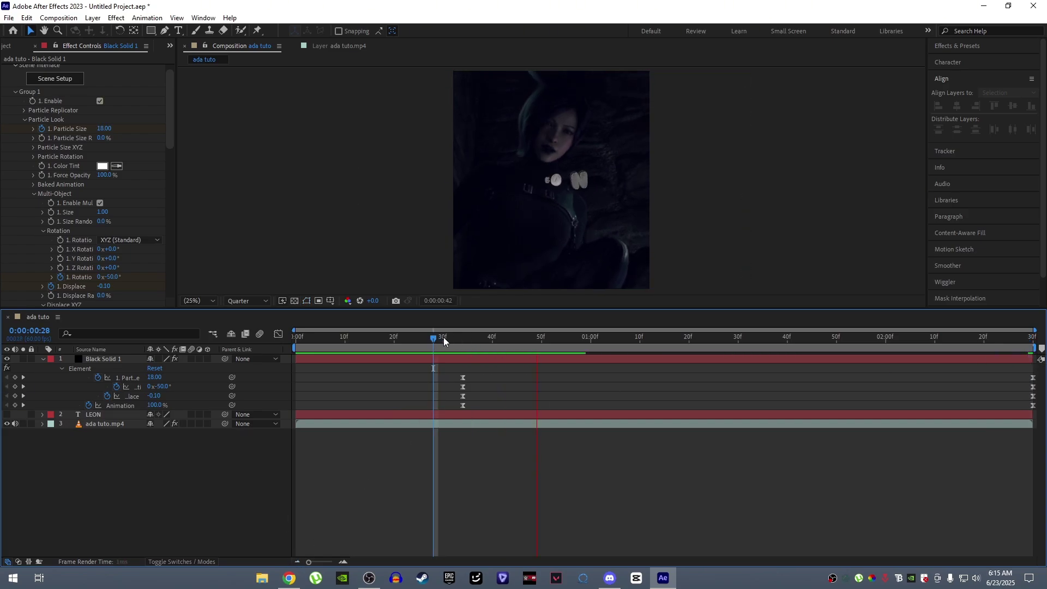
Step: Pre-compose the black solid and the LEON text layer together using the default name
click(463, 345)
key(ctrl+a)
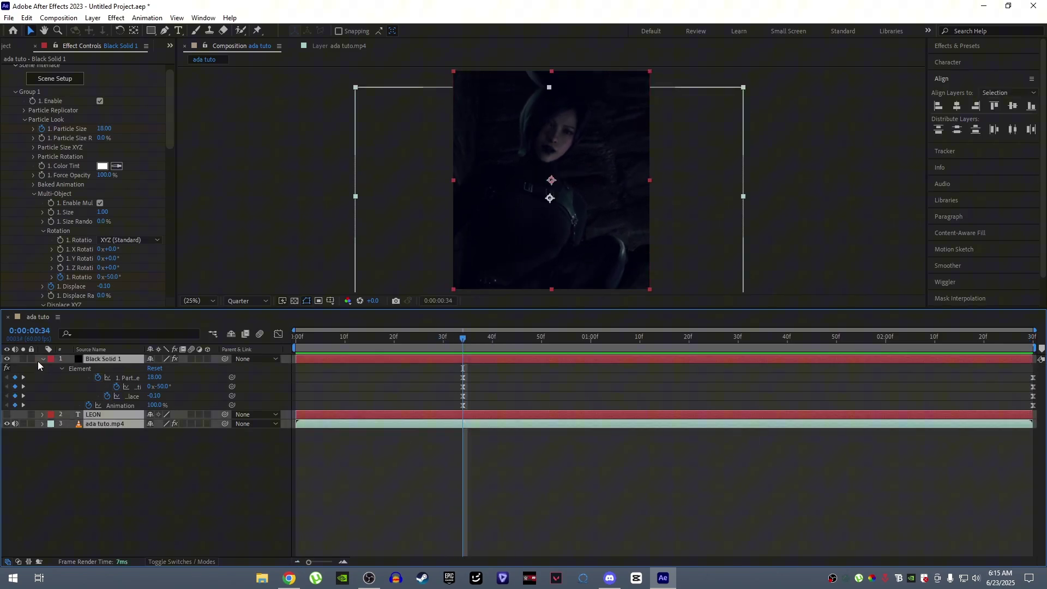
click(42, 359)
click(434, 386)
click(460, 371)
shift+click(456, 358)
right_click(457, 358)
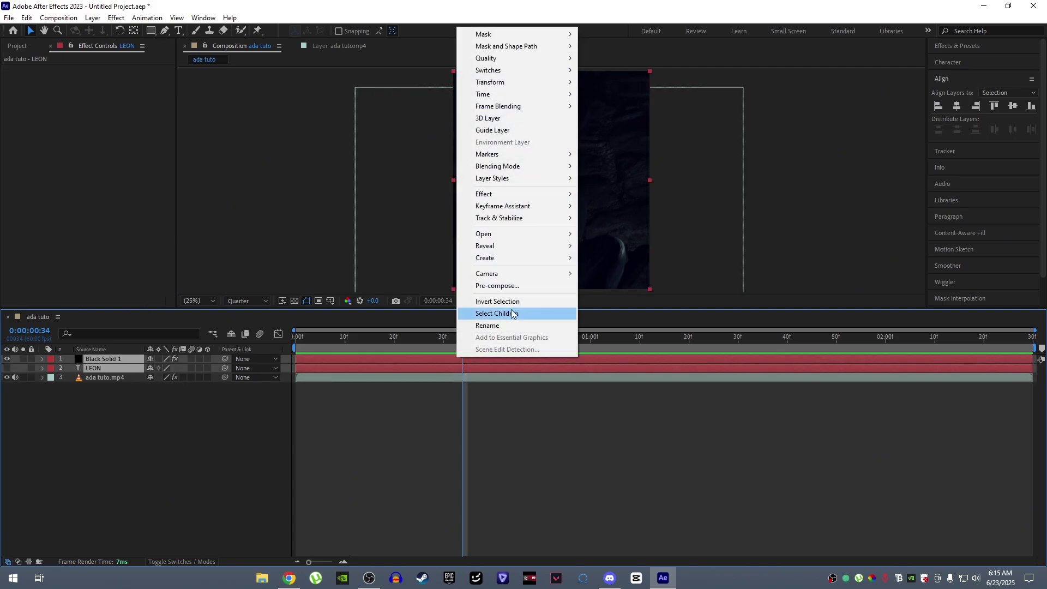
click(513, 311)
key(Return)
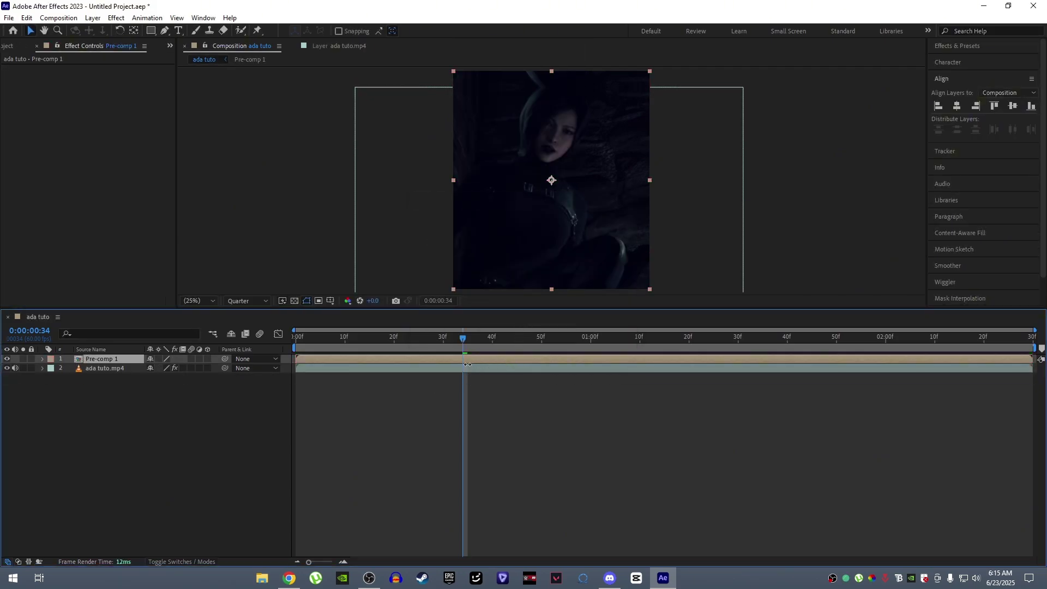
Step: Split the pre-comp layer at frame 34 and delete the part before it
key(ctrl+shift+d)
click(453, 368)
key(Delete)
Step: Keyframe the remaining pre-comp layer's Opacity at 0% on frame 34
click(476, 359)
key(t)
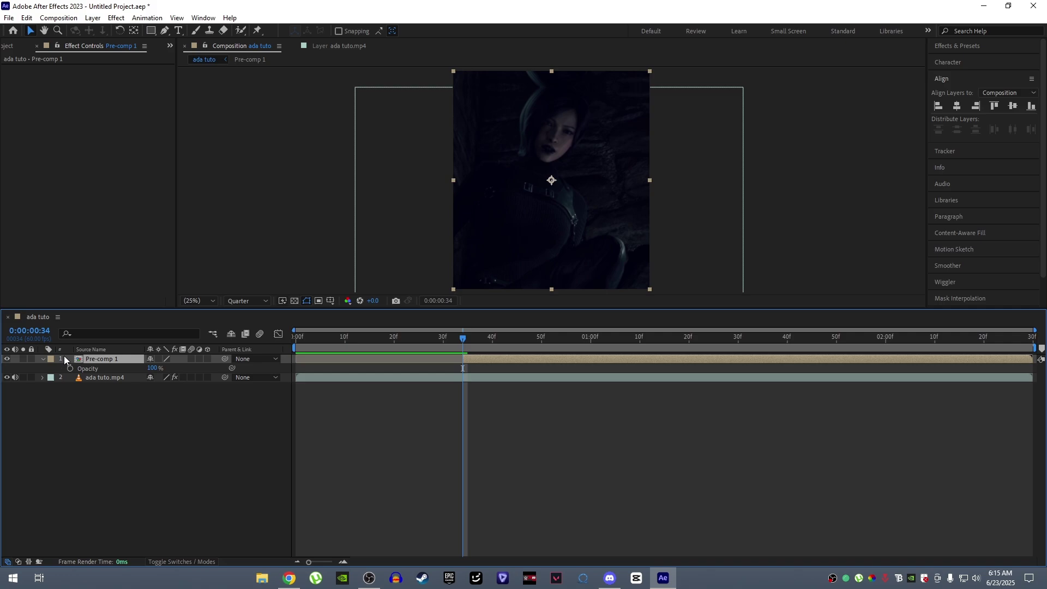
click(70, 368)
drag(148, 368, 109, 369)
click(440, 431)
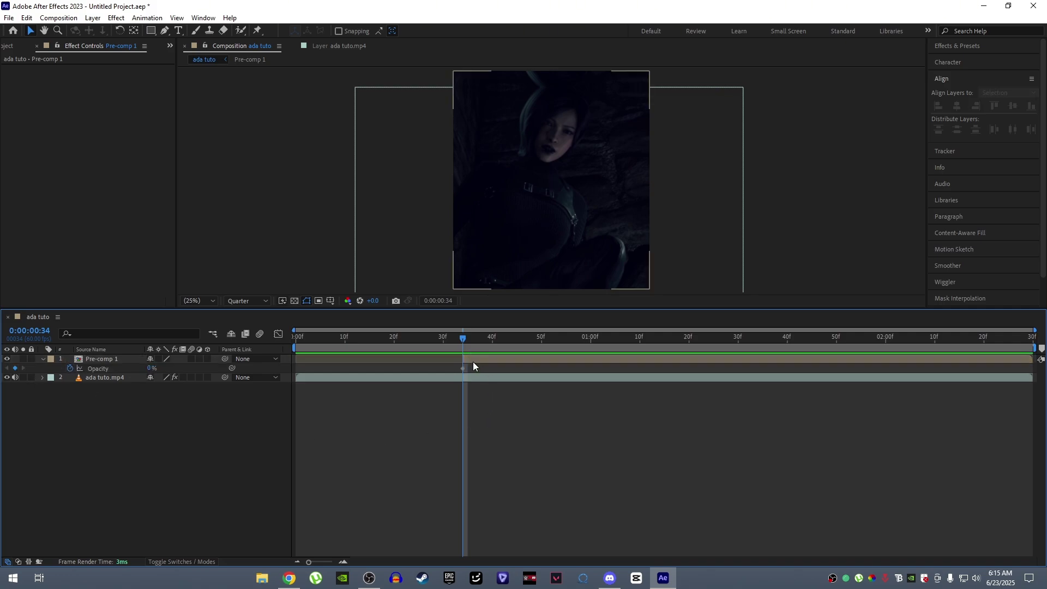
Step: Fade the pre-comp in by keyframing its Opacity up to full on frame 50
click(542, 345)
click(148, 369)
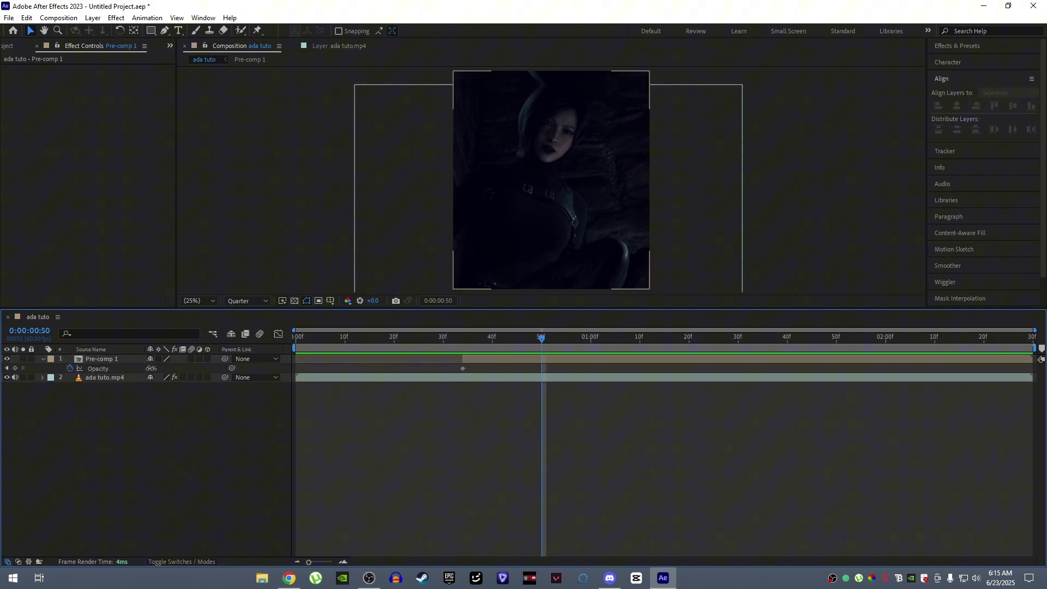
drag(150, 368, 212, 369)
click(600, 415)
Step: Fade the pre-comp out with Opacity keyframes of full at 0:00:01:30 and 0% at 0:00:02:29, and preview the fades
drag(544, 342, 1030, 345)
drag(153, 369, 87, 369)
click(800, 423)
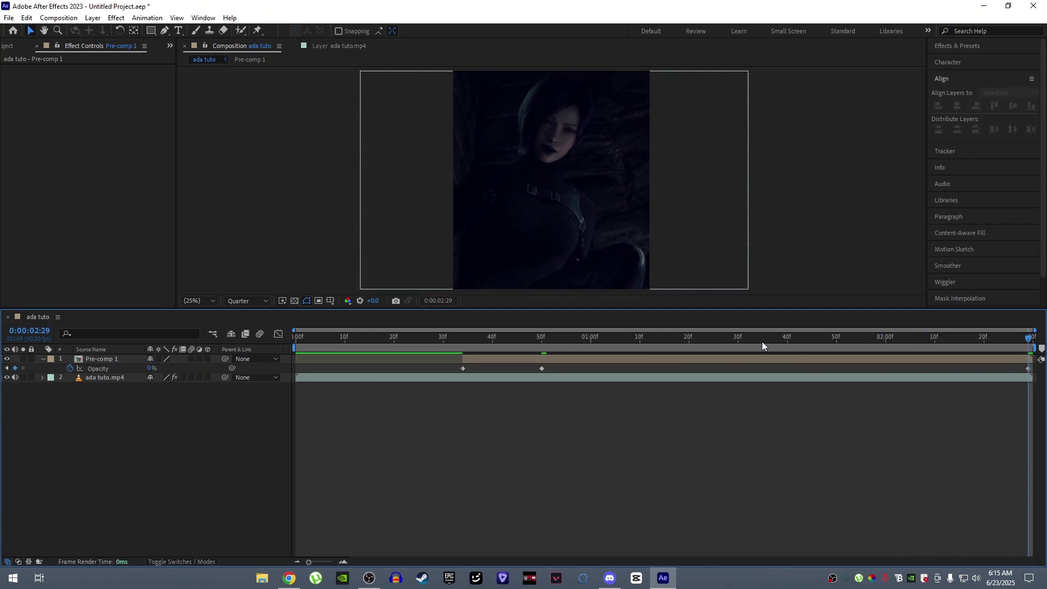
drag(745, 342, 738, 342)
drag(153, 369, 212, 368)
click(395, 417)
click(365, 345)
key(space)
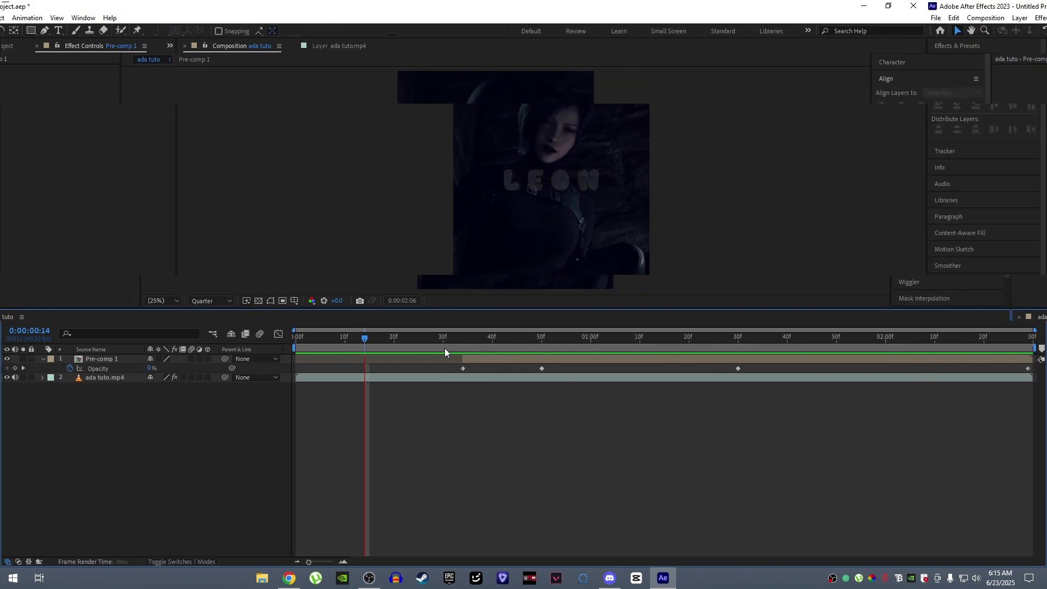
Step: Apply the Tritone effect to the pre-comp and set its Midtones to an orange of about #BA662E
key(ctrl+space)
text(tri)
key(Return)
click(102, 88)
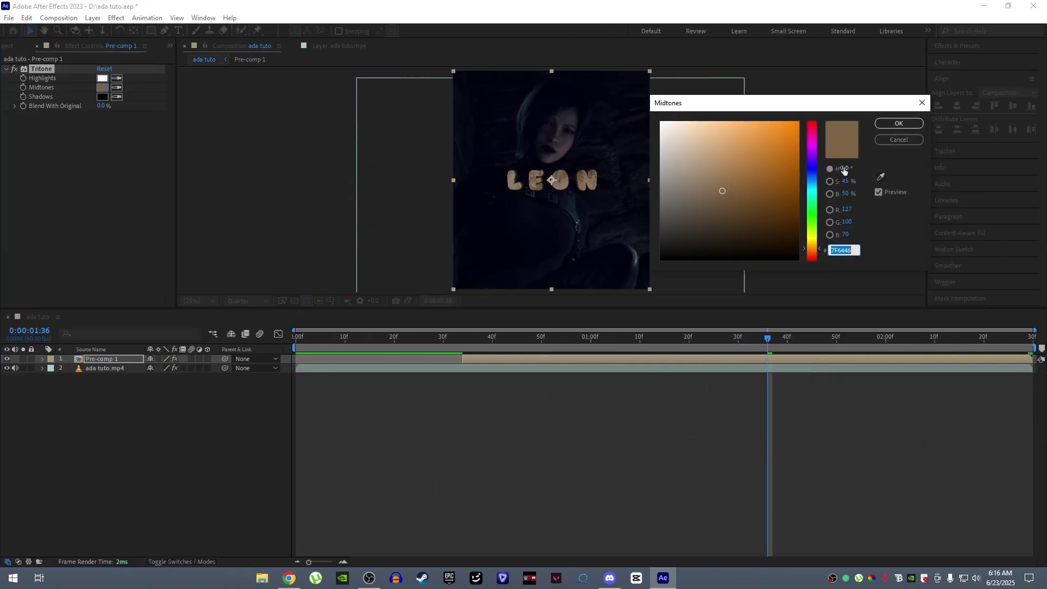
click(810, 130)
drag(764, 184, 812, 252)
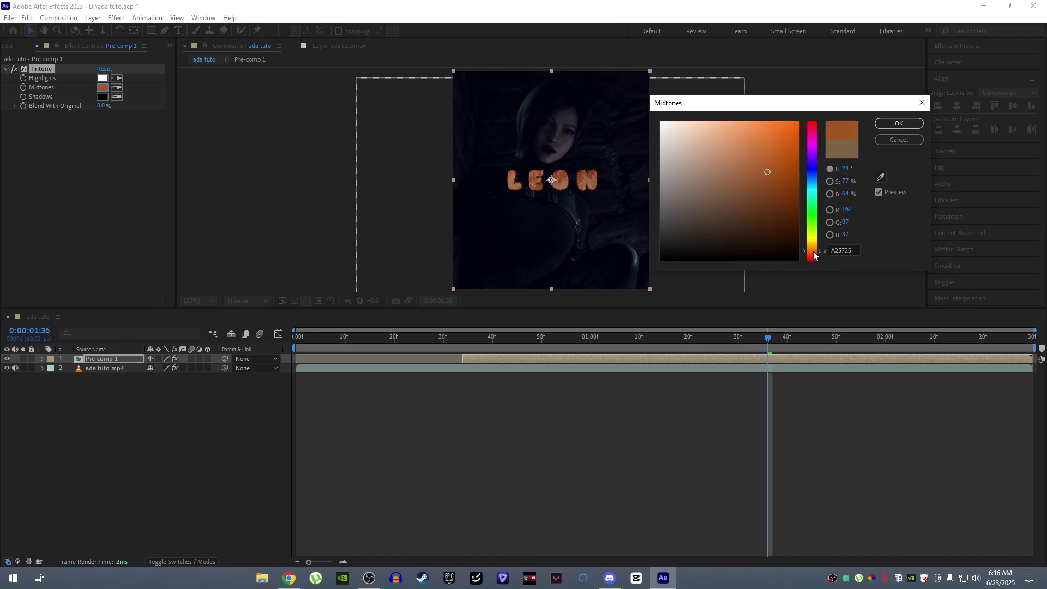
mouse_move(766, 166)
mouse_down()
mouse_move(756, 162)
mouse_move(764, 156)
mouse_up()
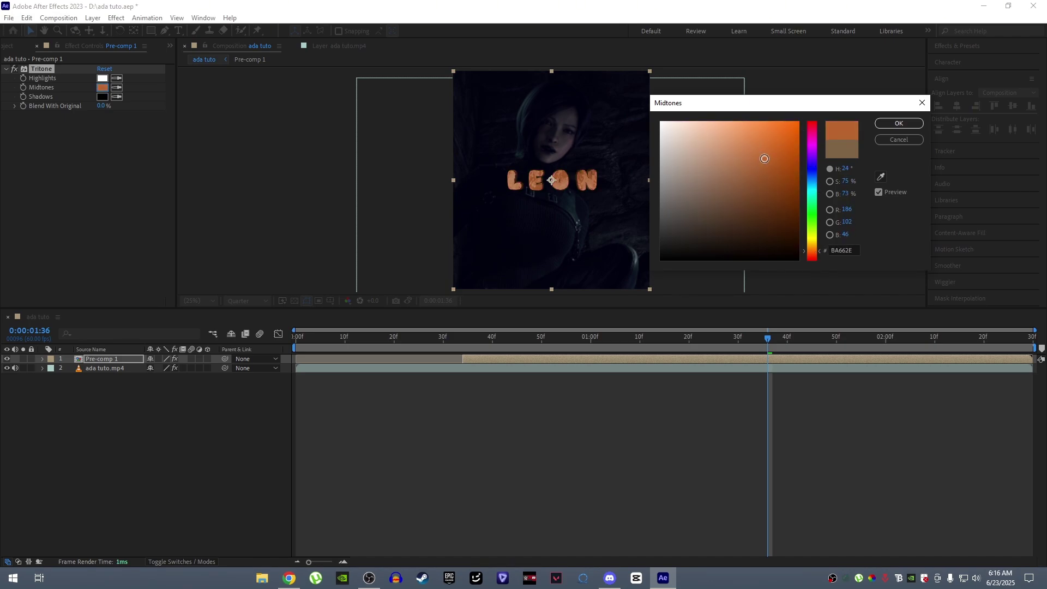
click(899, 124)
Step: Confirm the Tritone Midtones as #B5632C and preview the glowing text animation from the first frame
drag(790, 342, 728, 342)
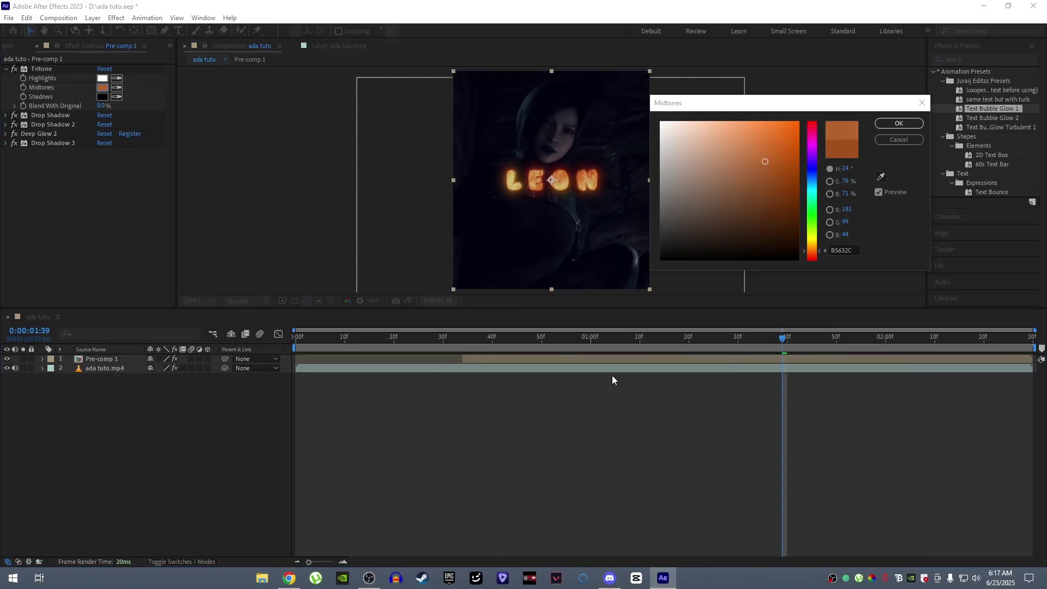
click(899, 122)
drag(785, 341, 295, 341)
key(space)
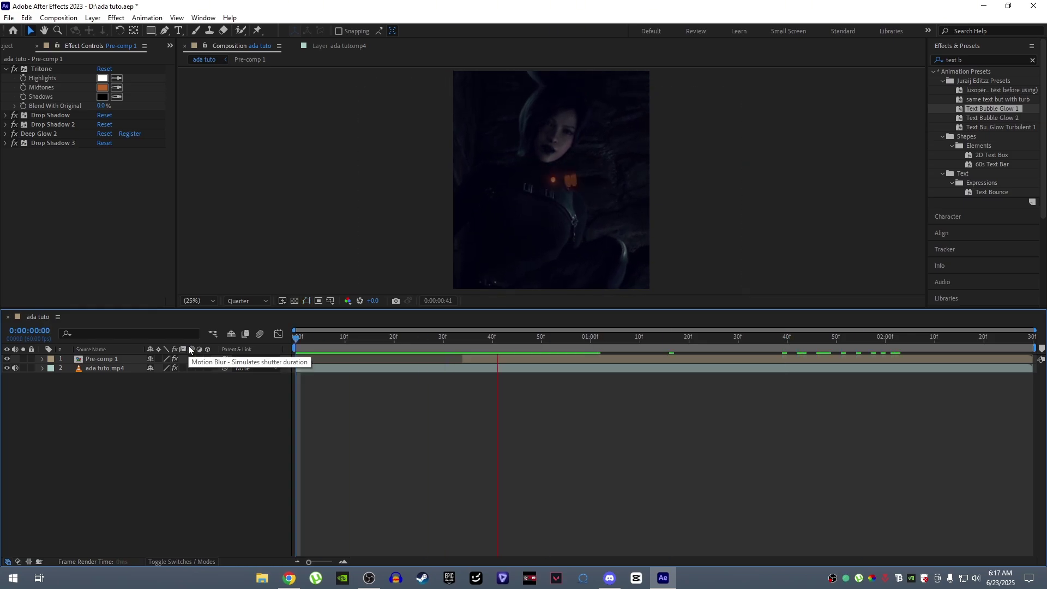
key(space)
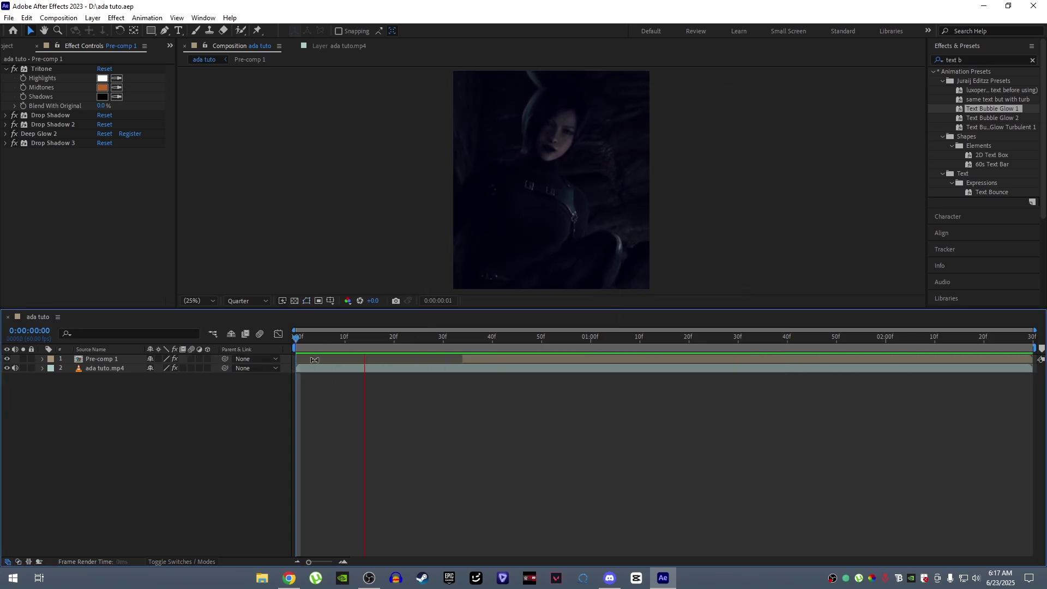